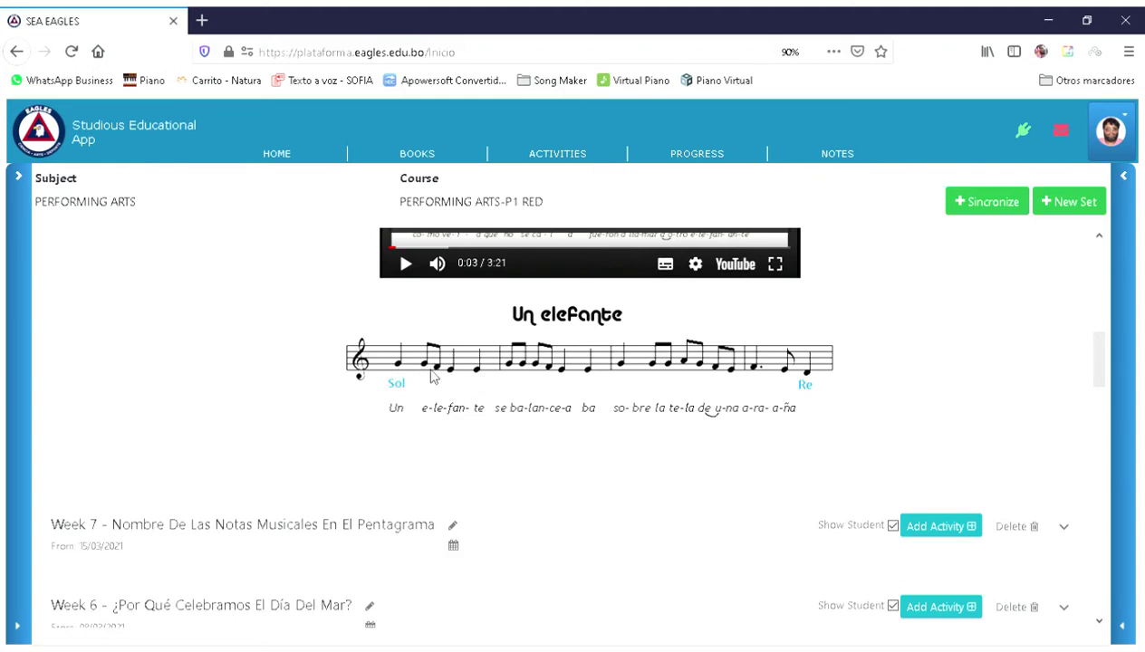
Step: Look over the Week 8 activity and open "Actividad: Clave de Sol y Notas en el Pentagrama" in its own page
{"action": "scroll", "coordinate": [434, 376], "scroll_direction": "up", "scroll_amount": 5}
{"action": "scroll", "coordinate": [585, 360], "scroll_direction": "down", "scroll_amount": 2}
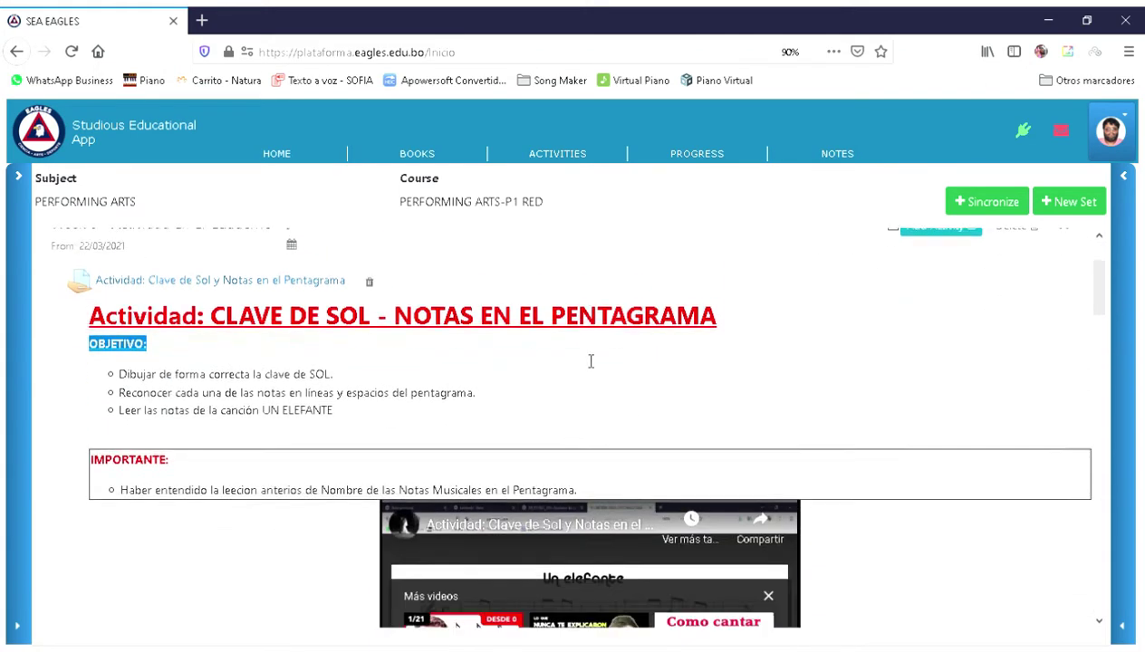
{"action": "scroll", "coordinate": [587, 361], "scroll_direction": "down", "scroll_amount": 1}
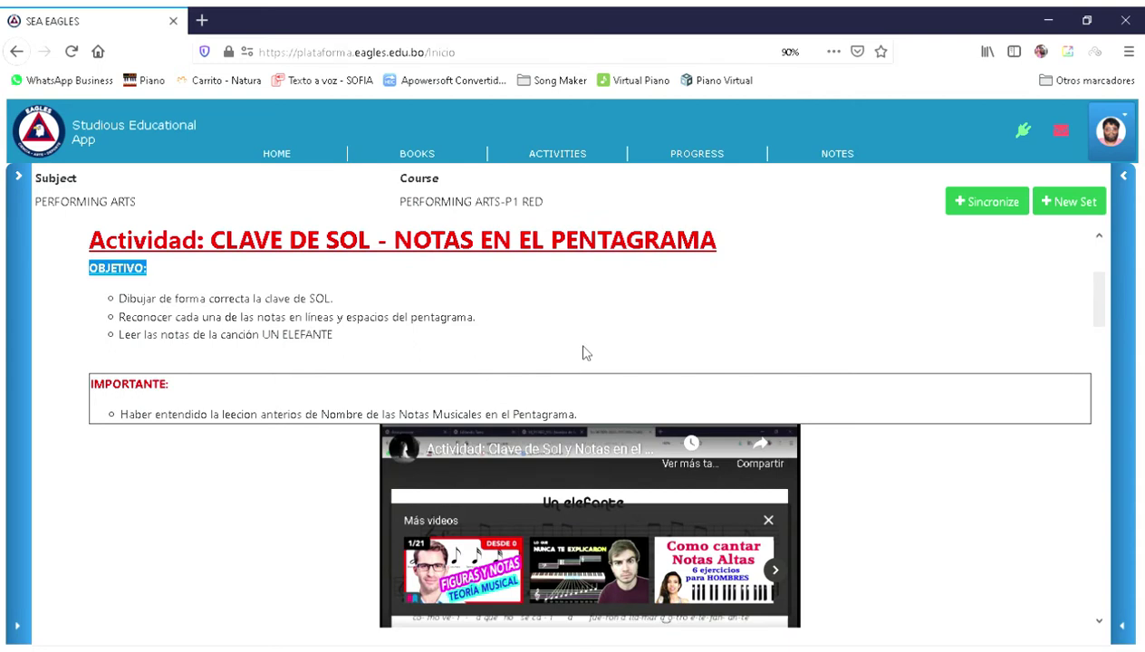
{"action": "scroll", "coordinate": [585, 350], "scroll_direction": "up", "scroll_amount": 3}
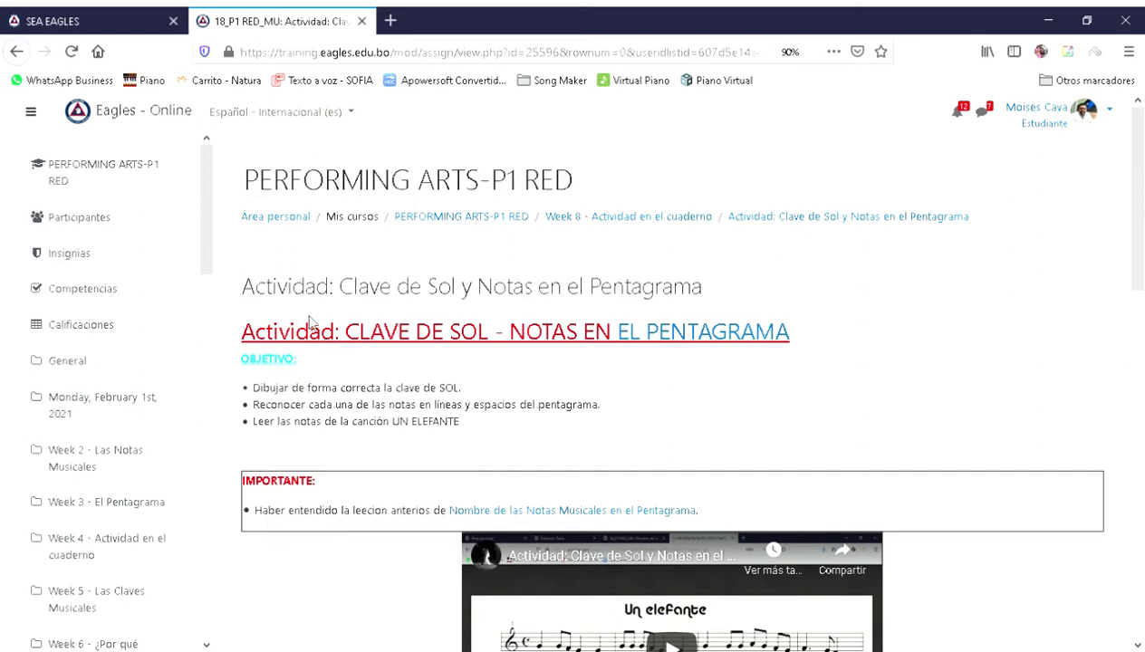
Step: Review the activity from its objectives and the "Un elefante" score through the submission status and the add-submission area
{"action": "scroll", "coordinate": [475, 343], "scroll_direction": "down", "scroll_amount": 5}
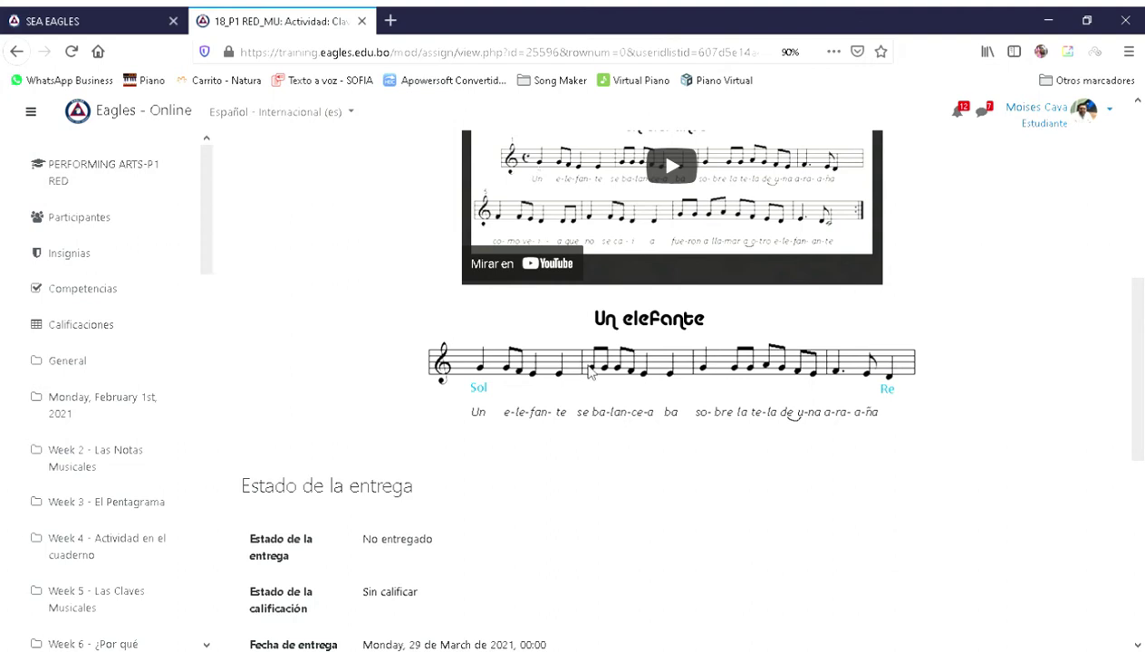
{"action": "scroll", "coordinate": [589, 372], "scroll_direction": "down", "scroll_amount": 1}
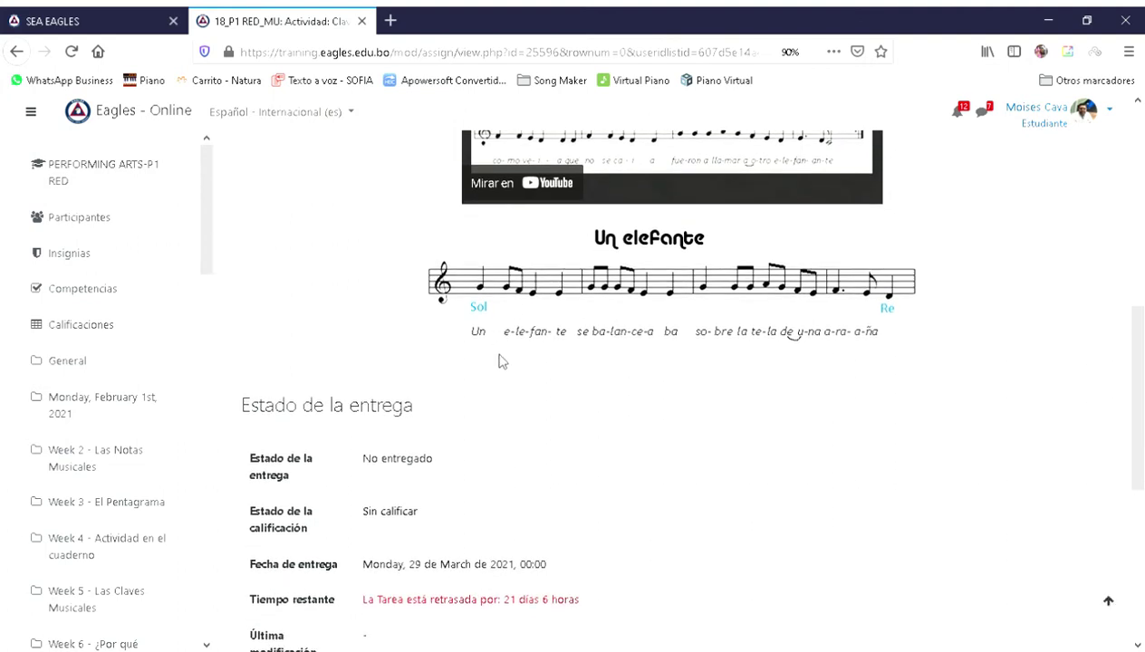
{"action": "scroll", "coordinate": [502, 362], "scroll_direction": "down", "scroll_amount": 1}
{"action": "scroll", "coordinate": [503, 361], "scroll_direction": "down", "scroll_amount": 1}
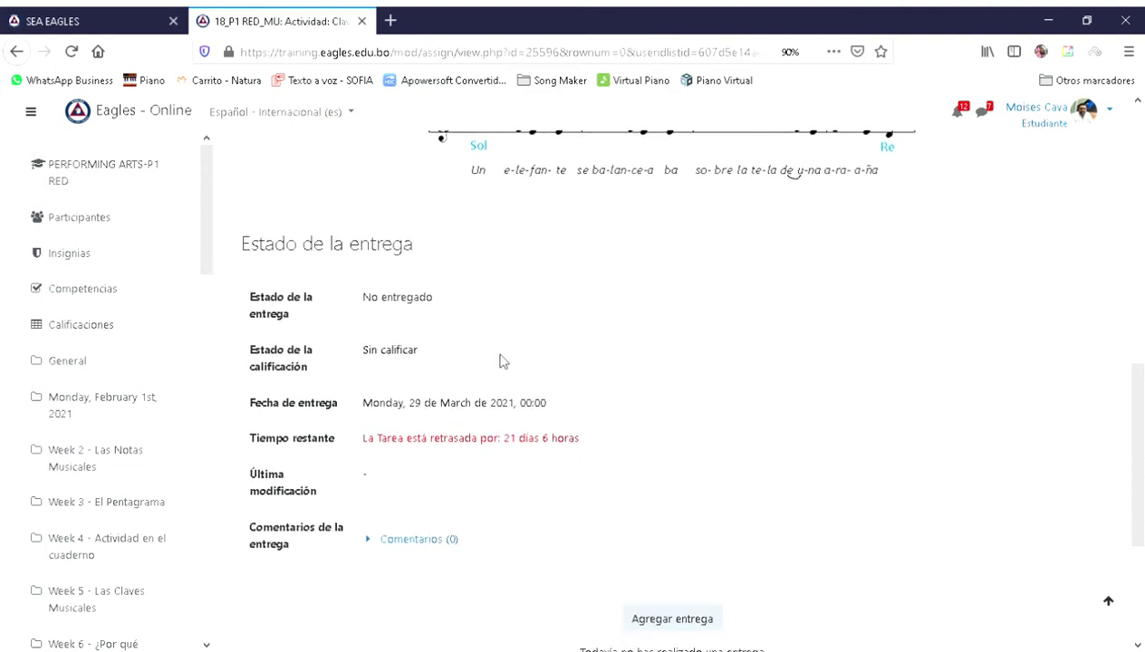
{"action": "scroll", "coordinate": [503, 361], "scroll_direction": "down", "scroll_amount": 1}
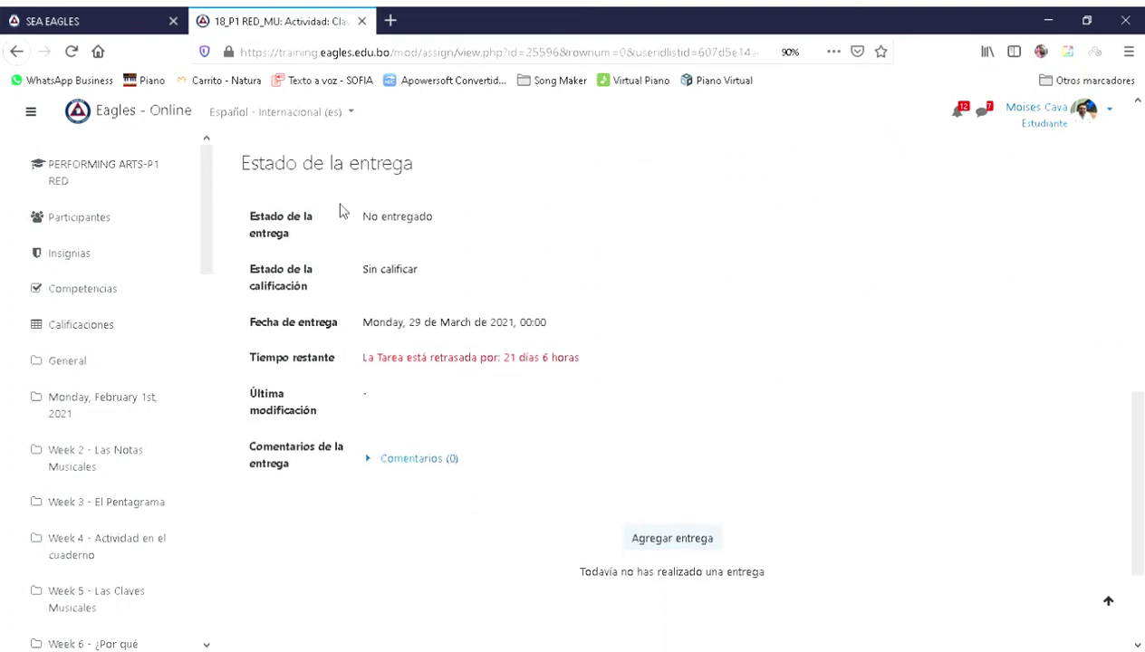
{"action": "scroll", "coordinate": [428, 283], "scroll_direction": "down", "scroll_amount": 2}
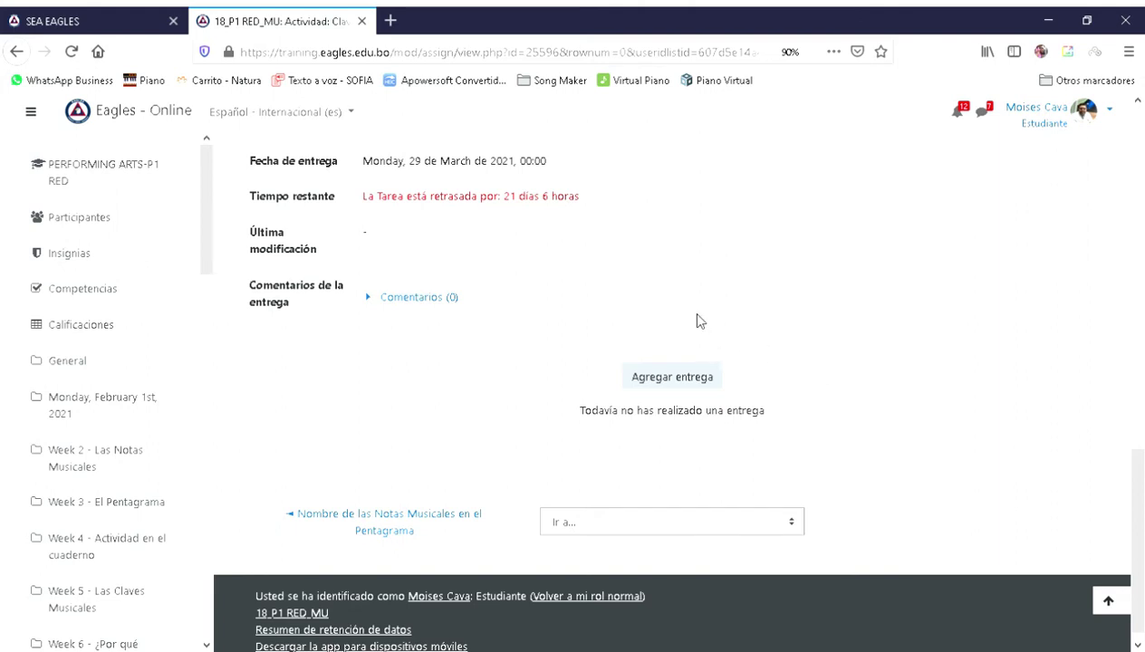
{"action": "scroll", "coordinate": [452, 412], "scroll_direction": "up", "scroll_amount": 2}
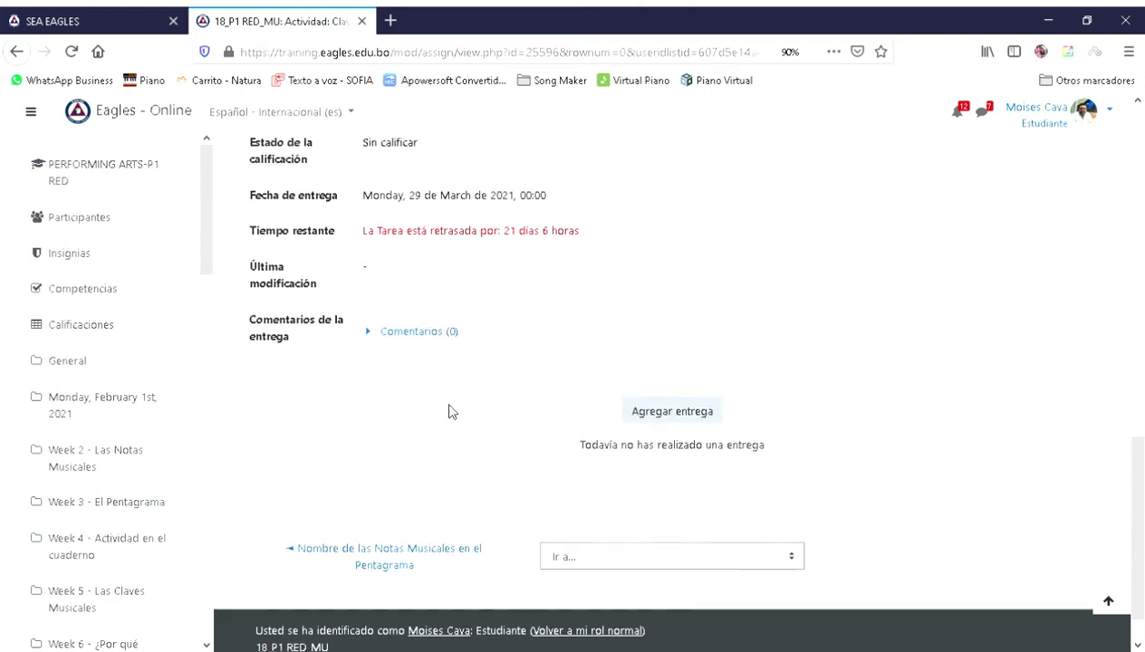
{"action": "scroll", "coordinate": [452, 412], "scroll_direction": "up", "scroll_amount": 3}
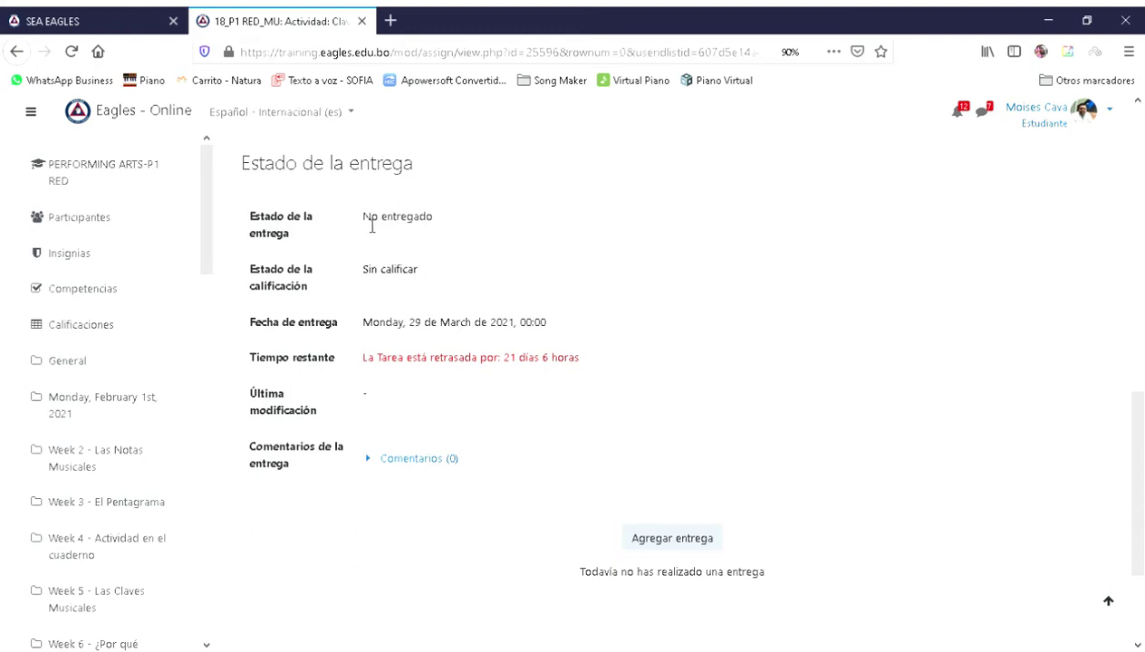
Step: Examine the submission status, grading status, due date and remaining time, highlighting each in turn
{"action": "left_click_drag", "start_coordinate": [371, 227], "coordinate": [503, 226]}
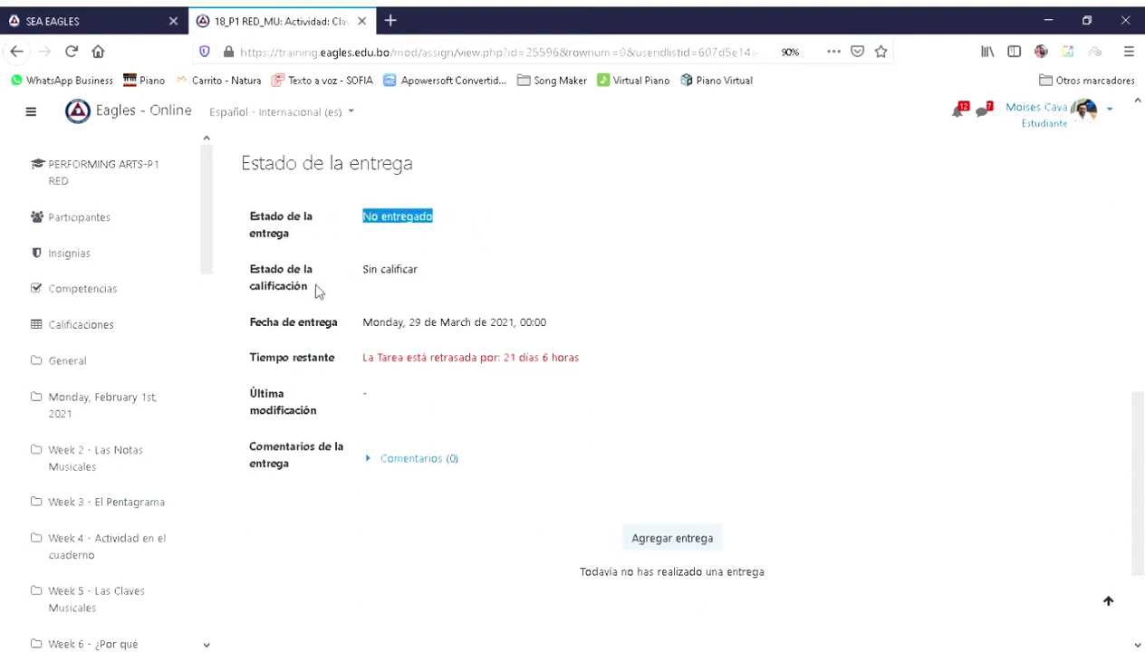
{"action": "left_click_drag", "start_coordinate": [363, 272], "coordinate": [532, 276]}
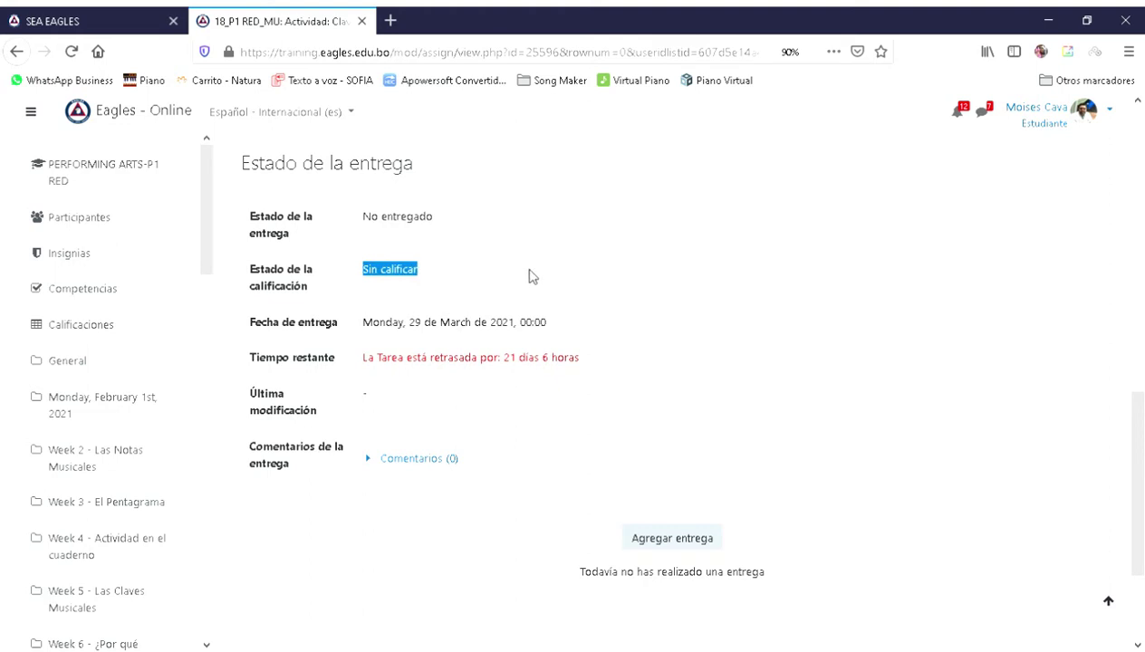
{"action": "left_click_drag", "start_coordinate": [363, 323], "coordinate": [623, 335]}
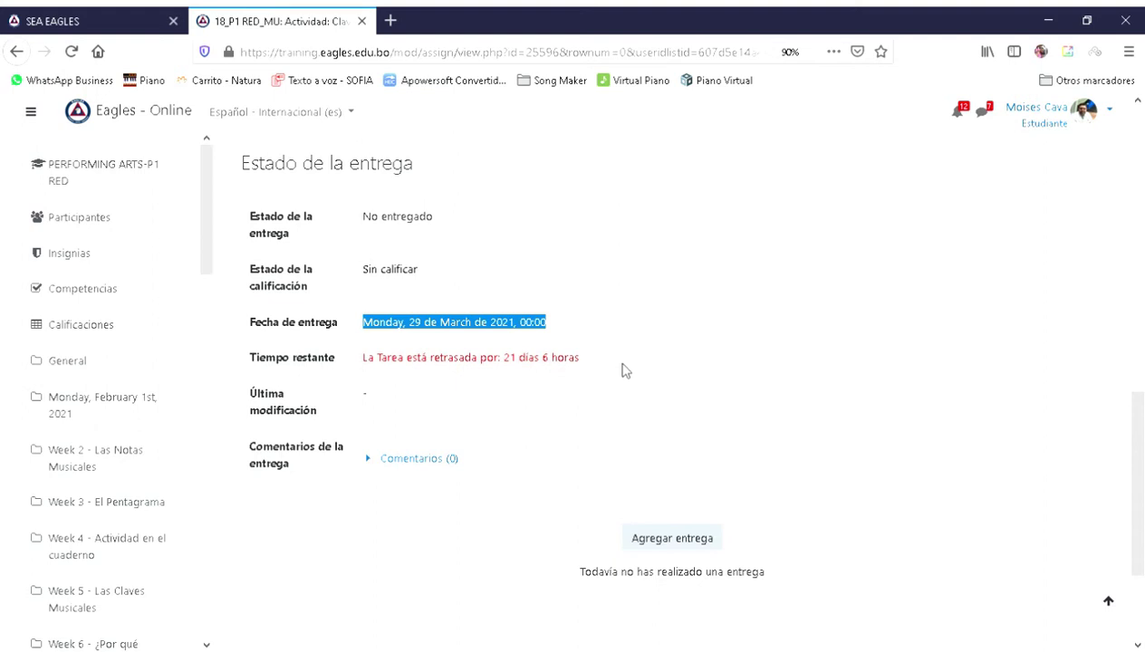
{"action": "left_click_drag", "start_coordinate": [250, 359], "coordinate": [589, 360]}
{"action": "left_click", "coordinate": [605, 388]}
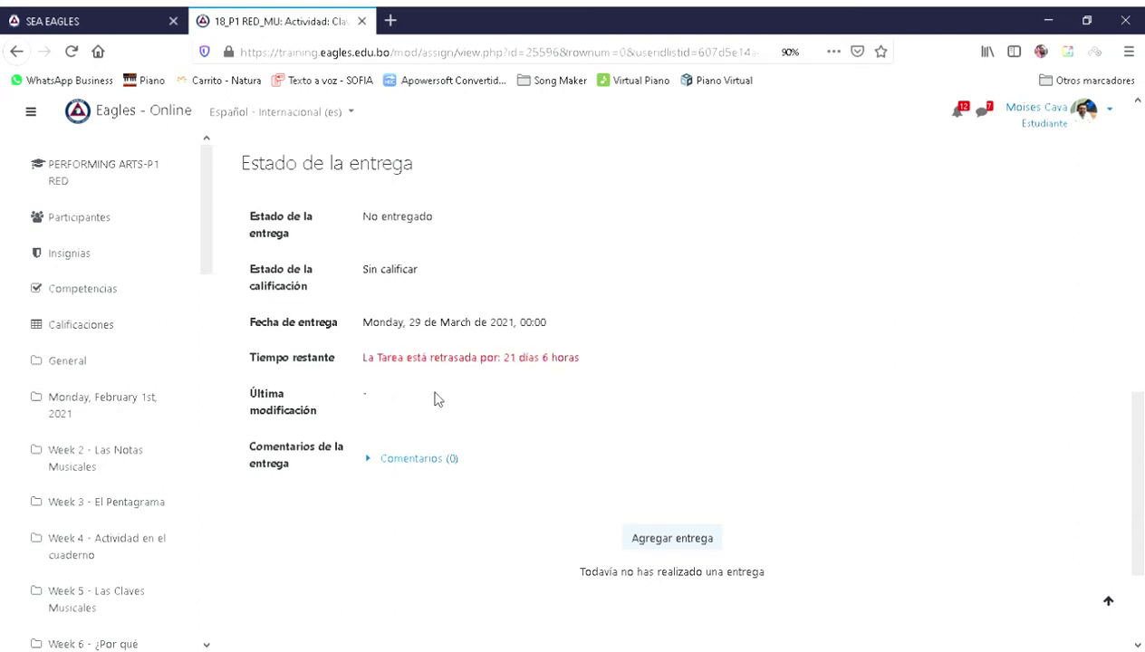
Step: Start a new submission for the activity and check the size and number limits for submitted files
{"action": "scroll", "coordinate": [647, 454], "scroll_direction": "down", "scroll_amount": 2}
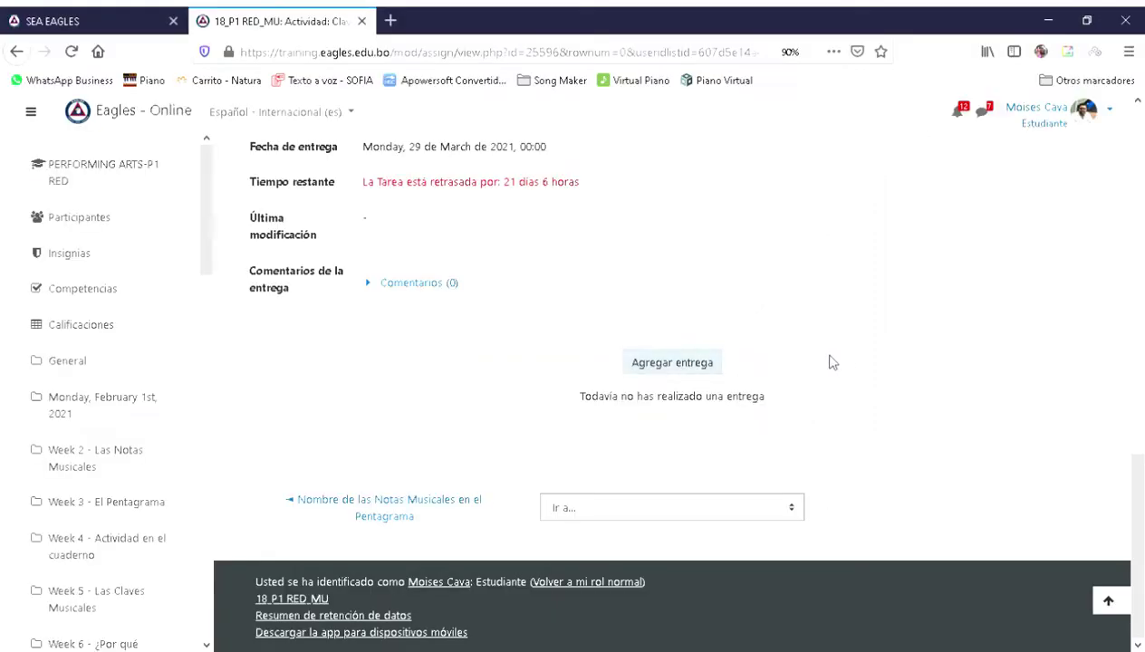
{"action": "left_click", "coordinate": [676, 378]}
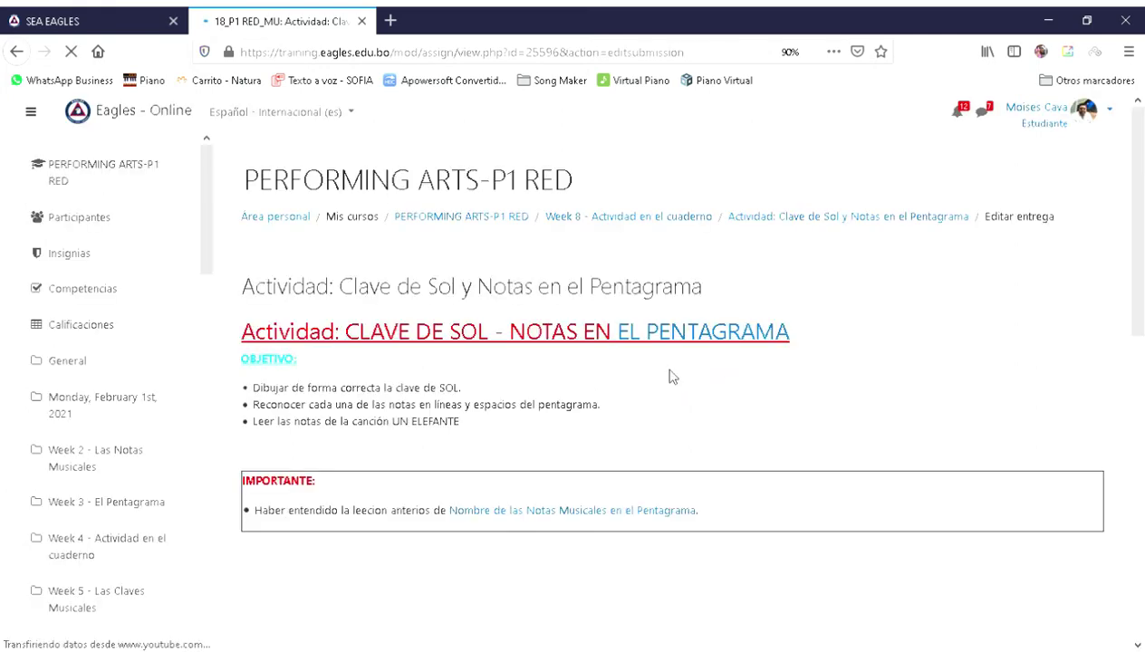
{"action": "scroll", "coordinate": [672, 377], "scroll_direction": "down", "scroll_amount": 1}
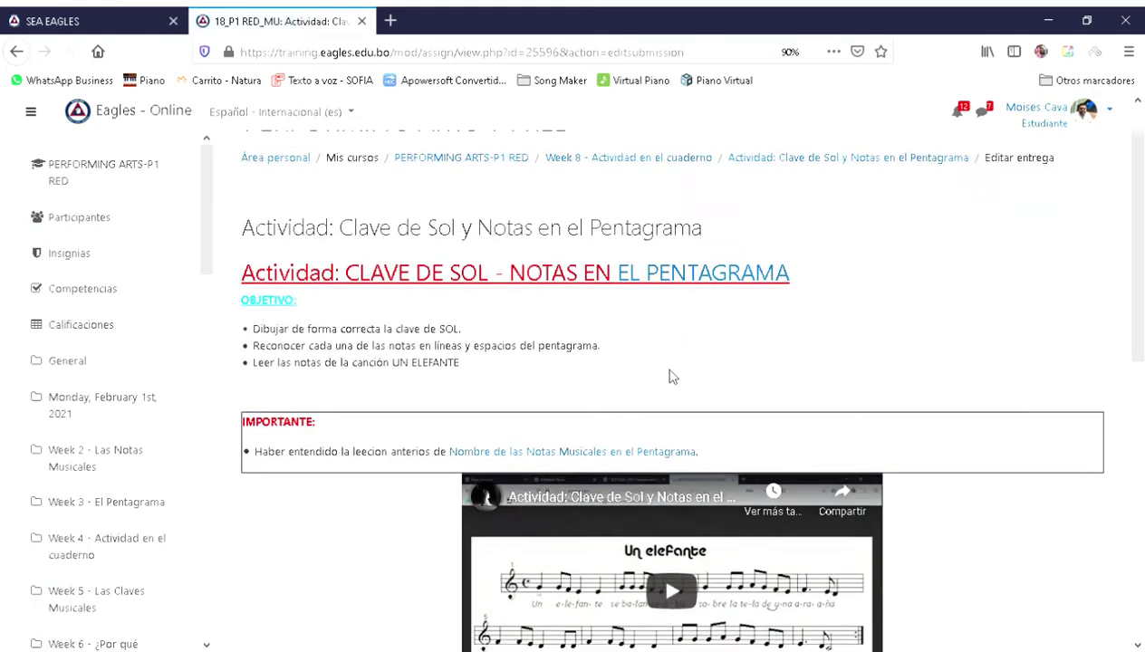
{"action": "scroll", "coordinate": [673, 377], "scroll_direction": "down", "scroll_amount": 10}
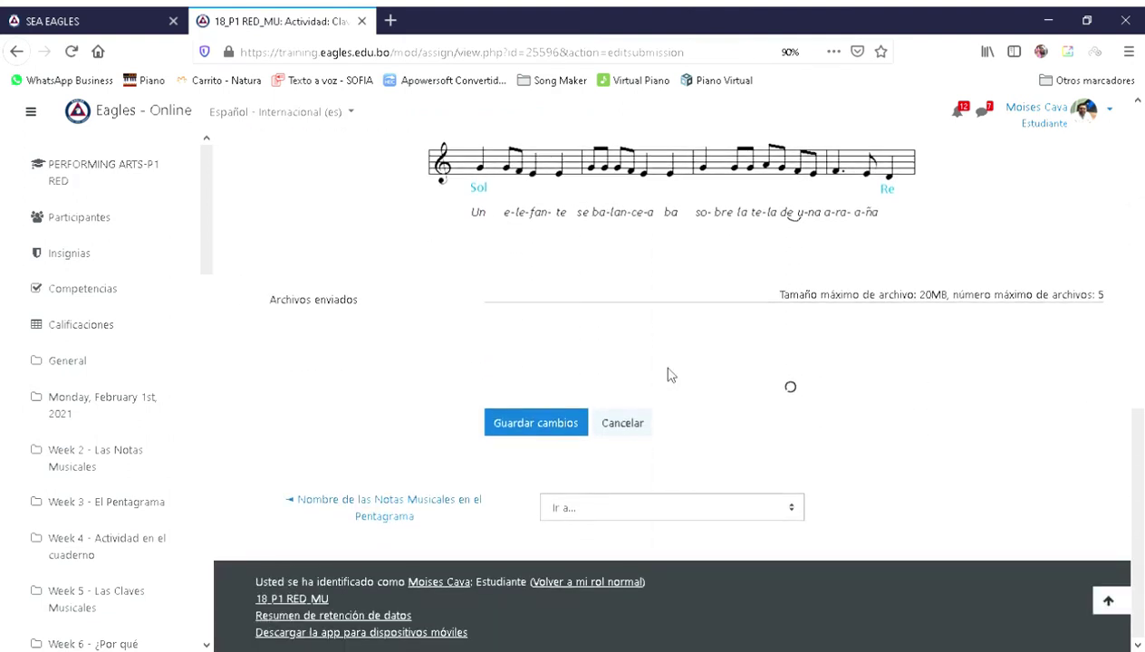
{"action": "scroll", "coordinate": [671, 375], "scroll_direction": "down", "scroll_amount": 1}
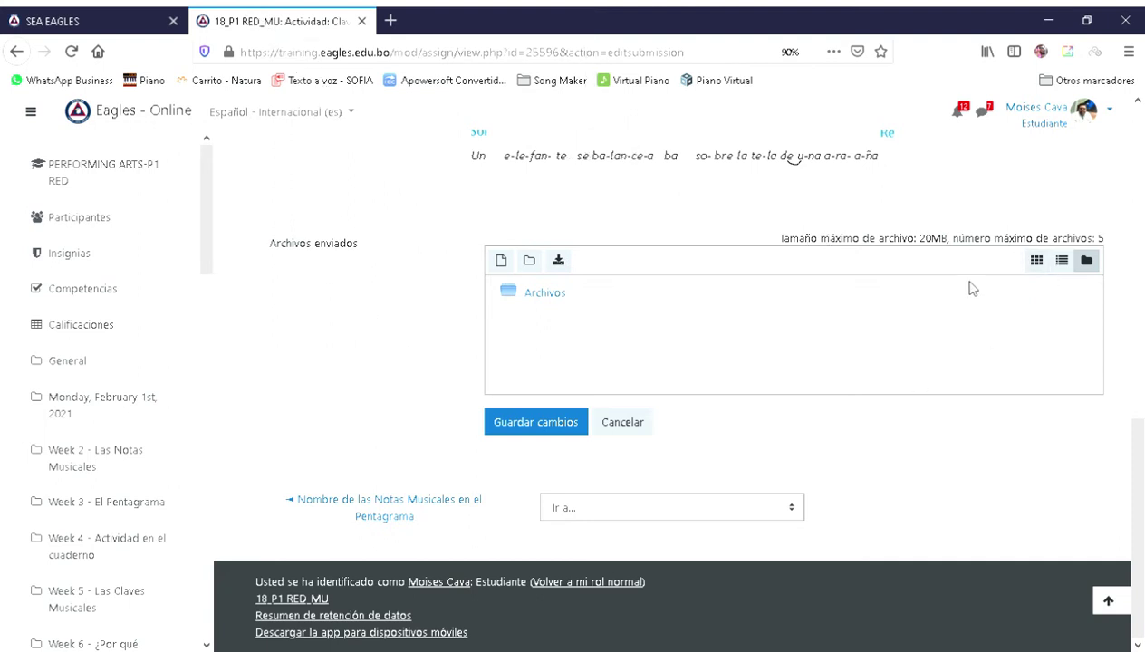
{"action": "left_click_drag", "start_coordinate": [777, 243], "coordinate": [1120, 240]}
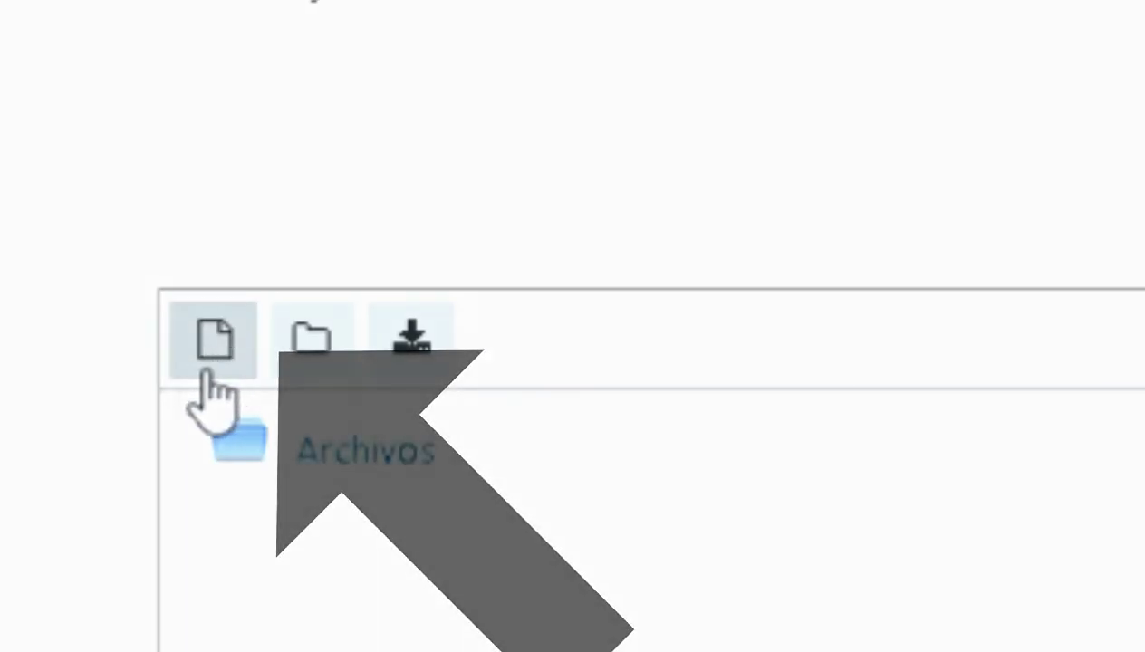
Step: Upload 306c4505e39fe2c274bc80b84f53e1d2.png from the Imágenes folder to the submission, saved as "Tarae 1"
{"action": "left_click", "coordinate": [209, 372]}
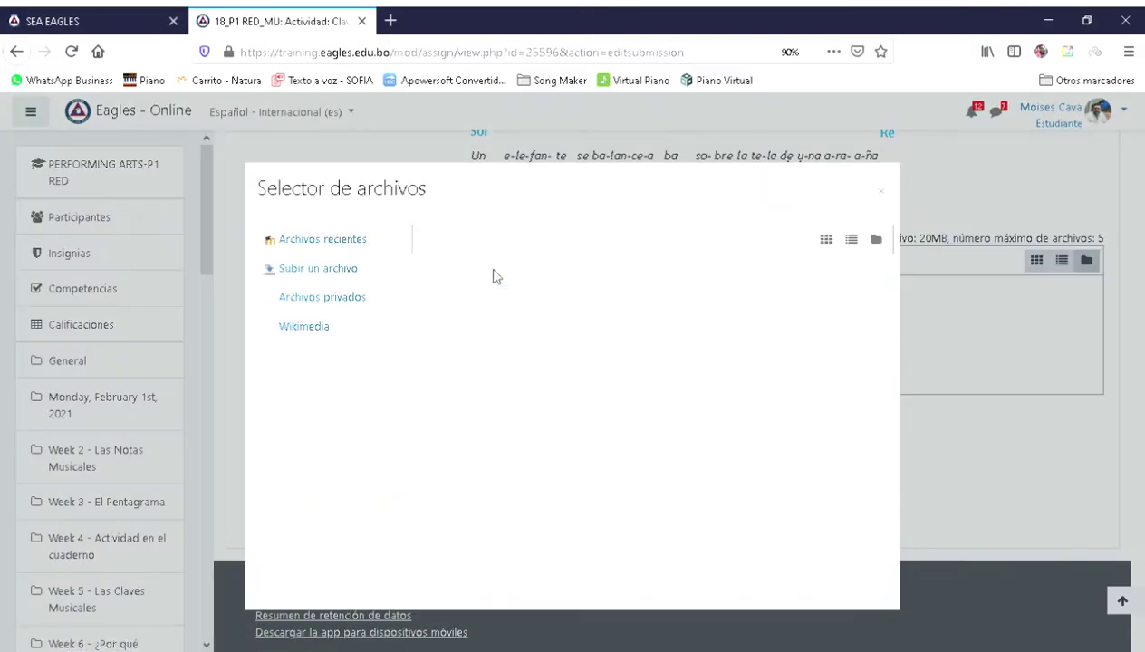
{"action": "left_click_drag", "start_coordinate": [522, 215], "coordinate": [530, 158]}
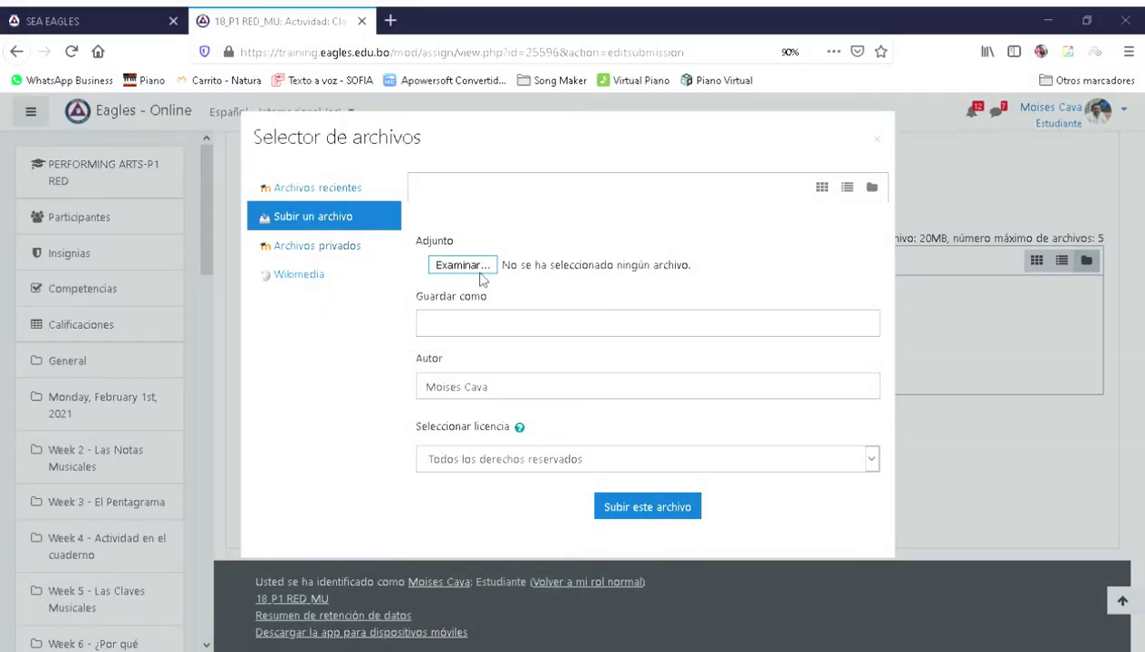
{"action": "left_click", "coordinate": [479, 273]}
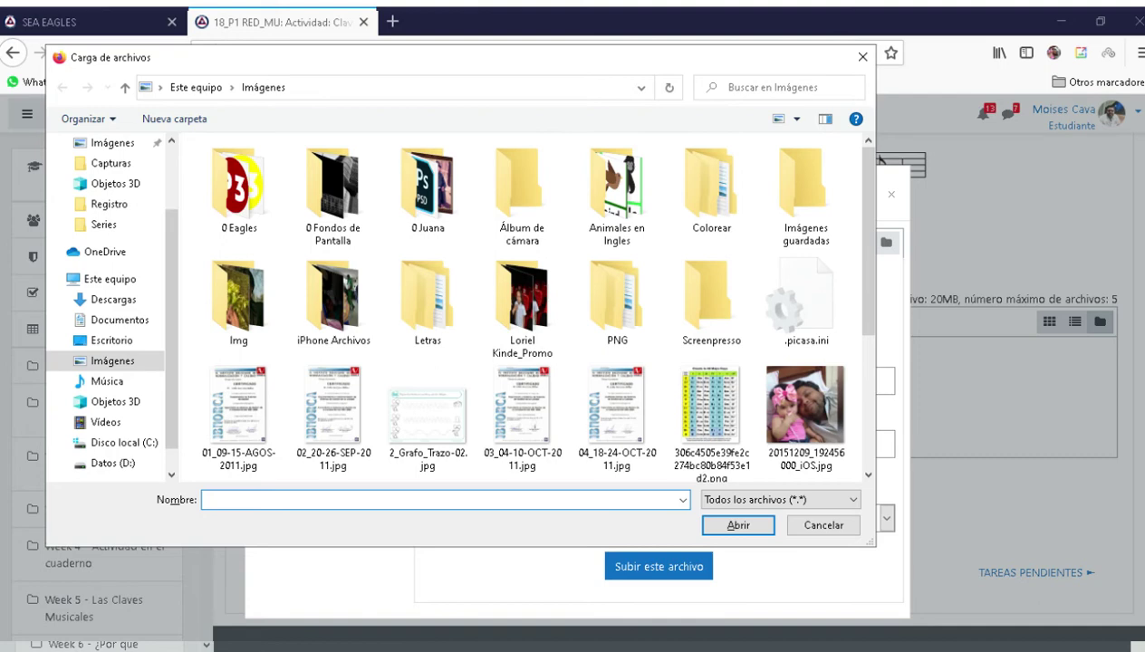
{"action": "key", "text": "Escape"}
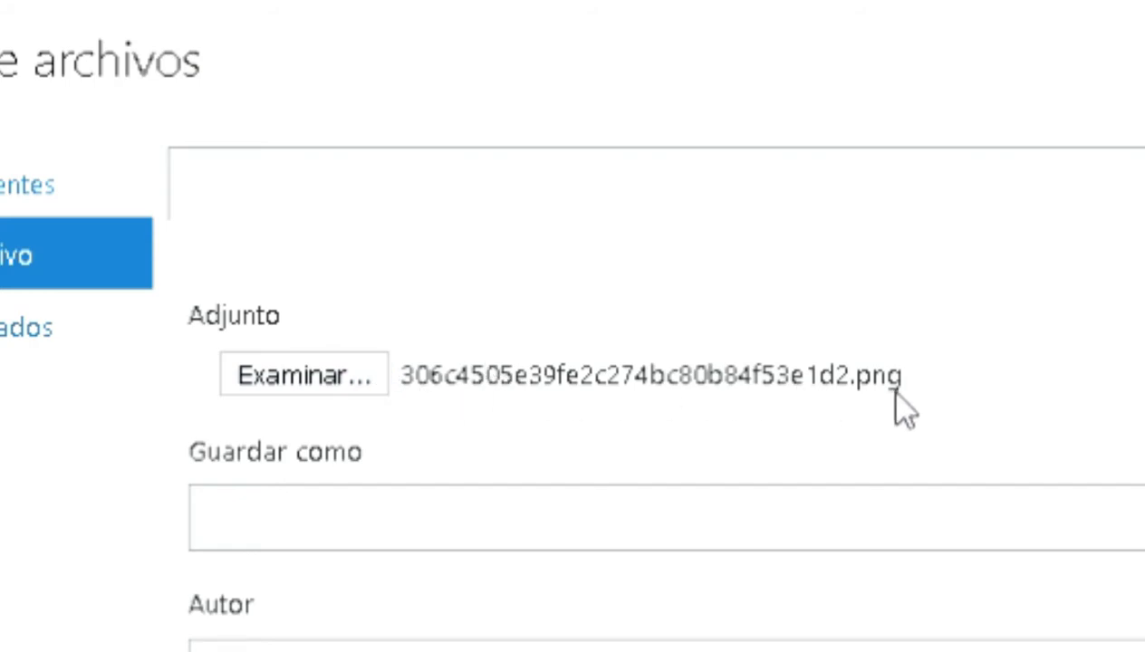
{"action": "left_click", "coordinate": [357, 519]}
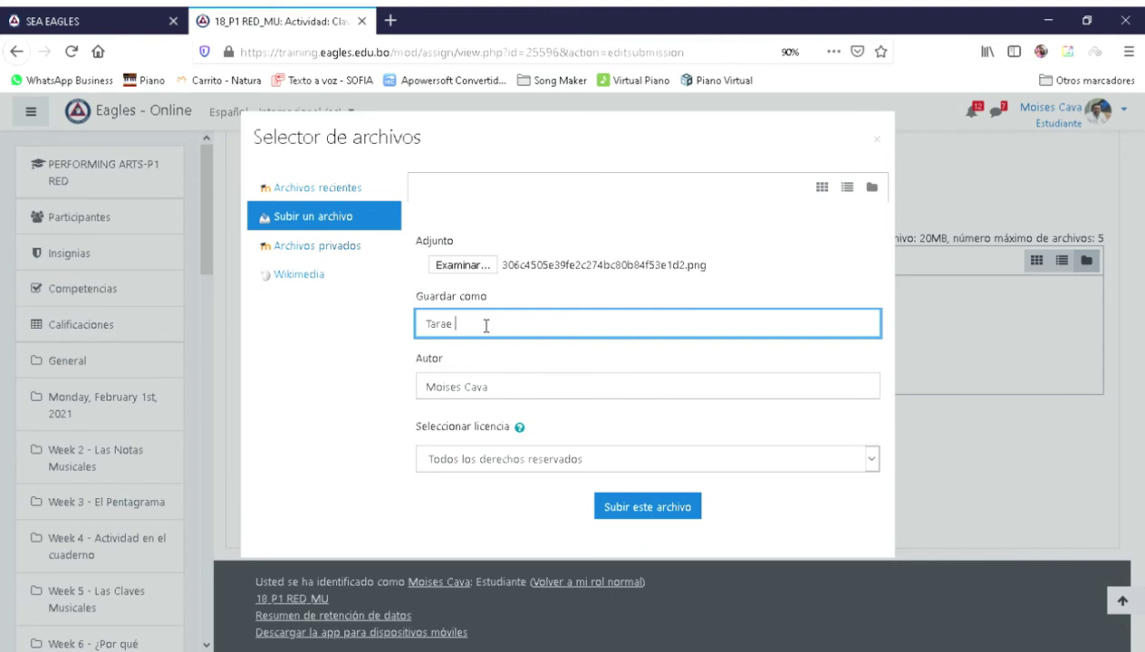
{"action": "left_click", "coordinate": [506, 385]}
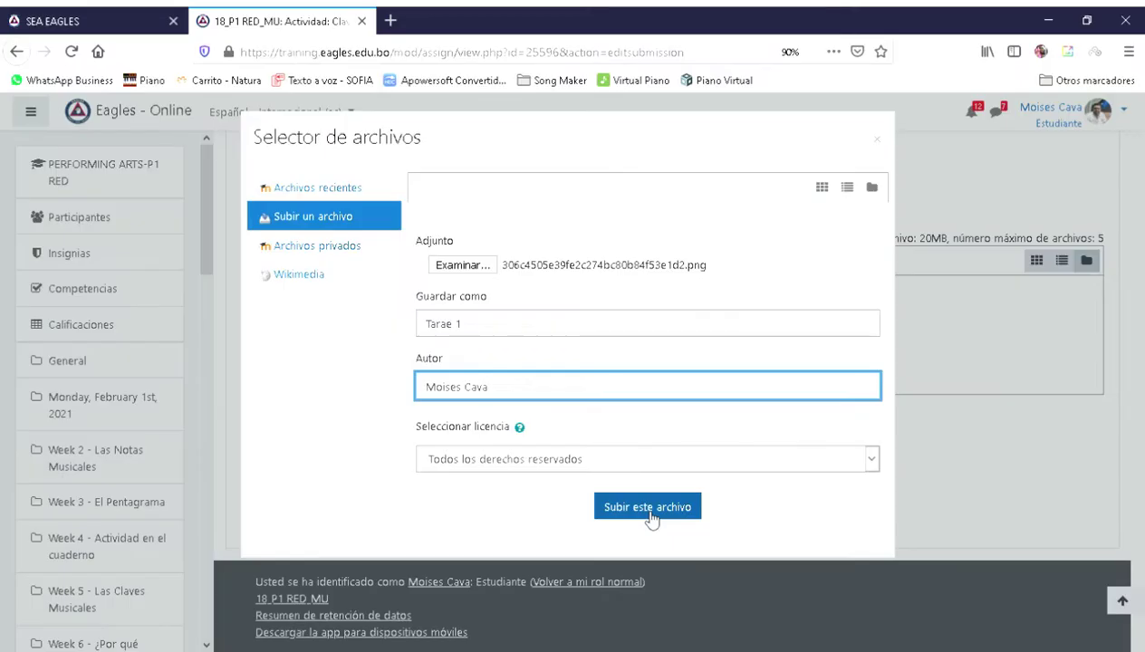
{"action": "left_click", "coordinate": [547, 349]}
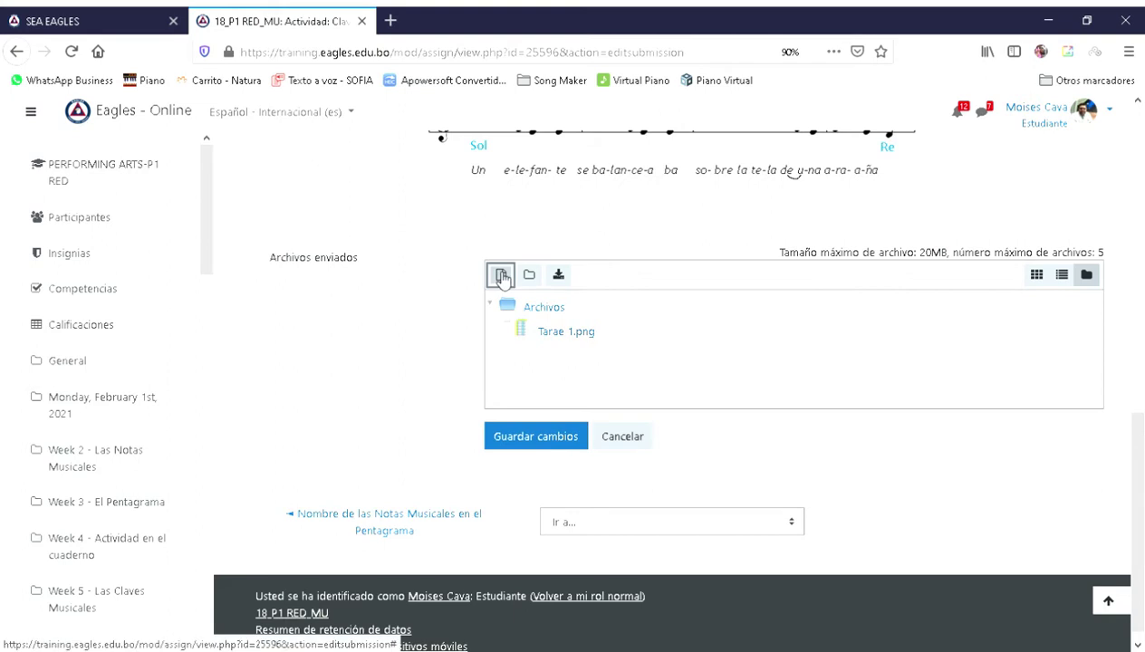
Step: Upload RONDA - PERRO BARRABÁS.png to the submission as a second file, saved as "Perro B"
{"action": "left_click", "coordinate": [501, 277]}
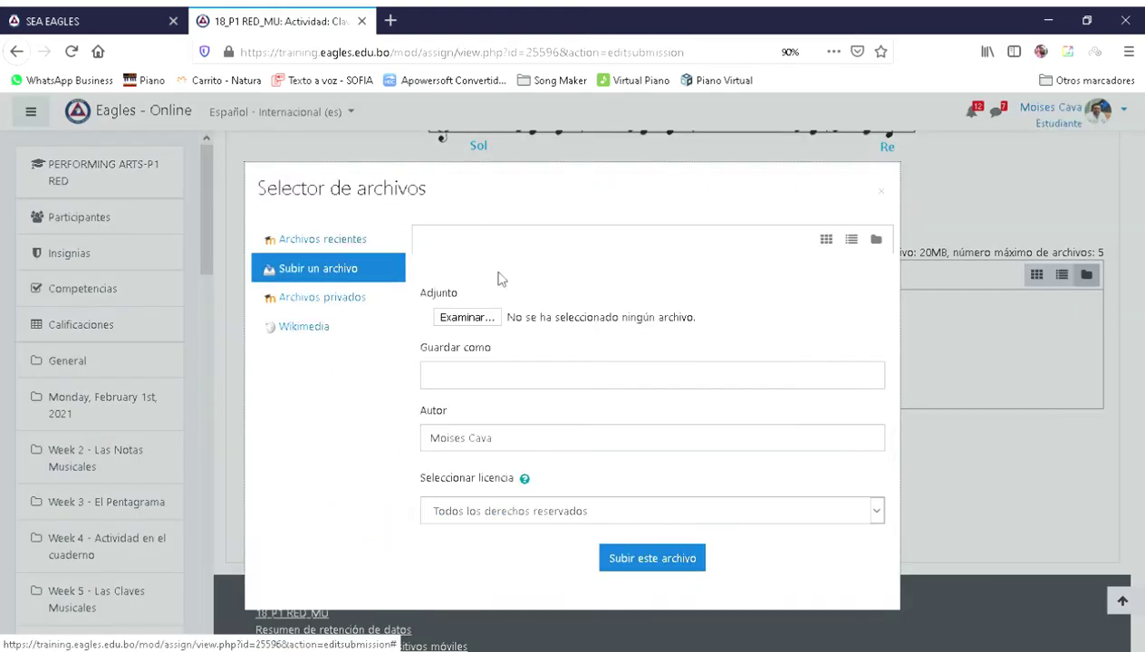
{"action": "left_click", "coordinate": [467, 318]}
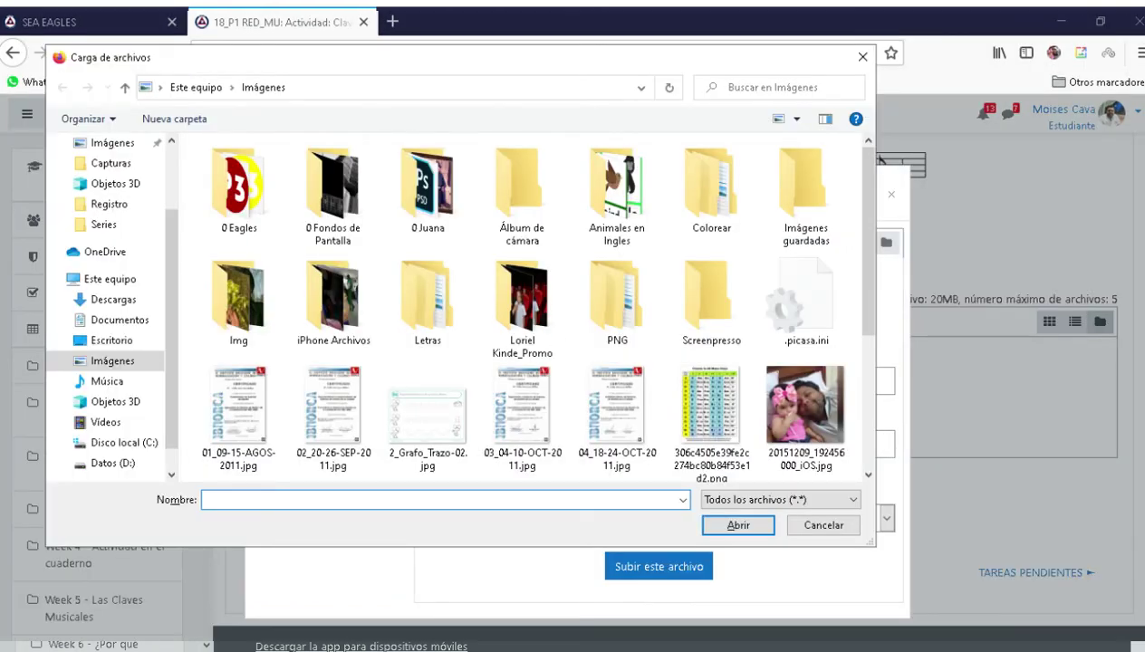
{"action": "key", "text": "Escape"}
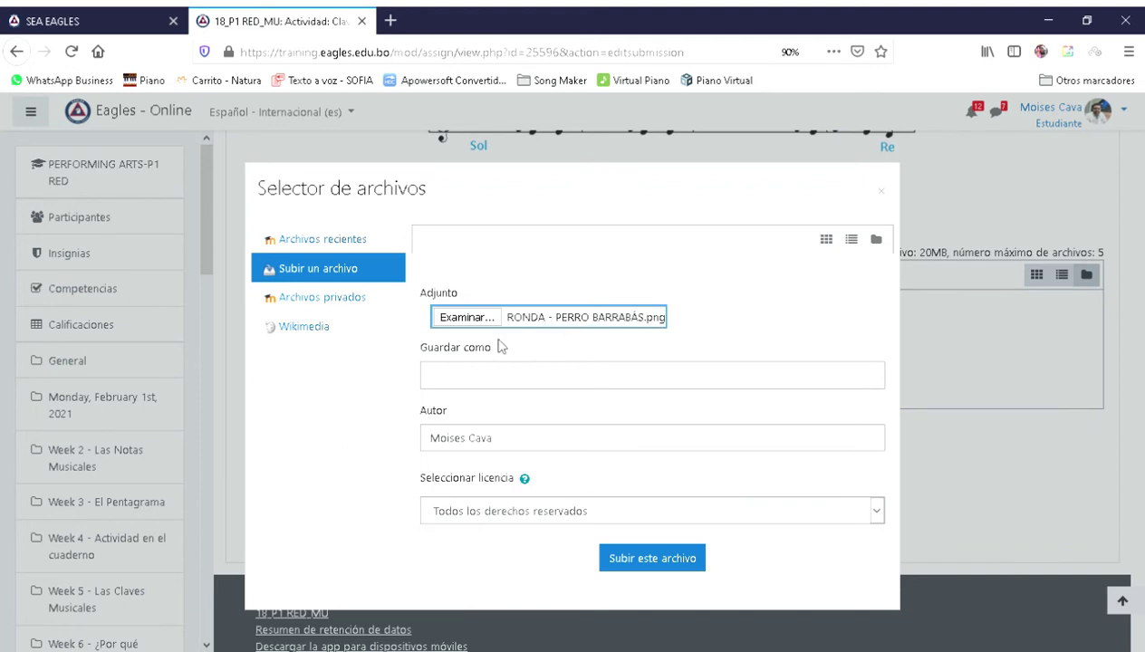
{"action": "left_click", "coordinate": [474, 379]}
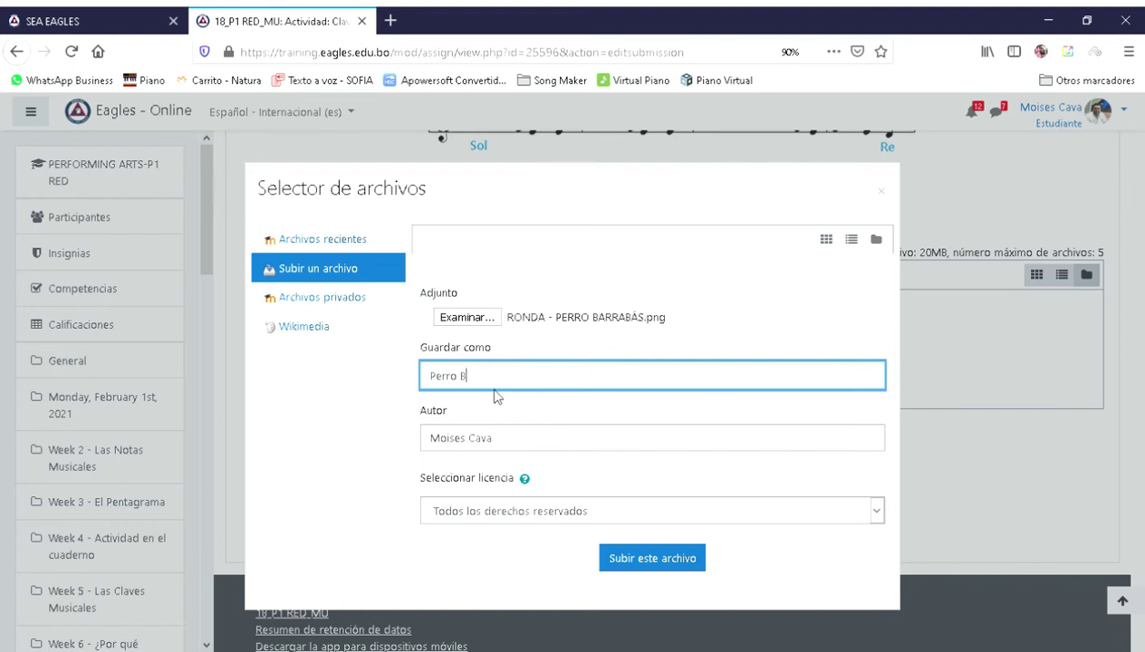
{"action": "left_click", "coordinate": [557, 557]}
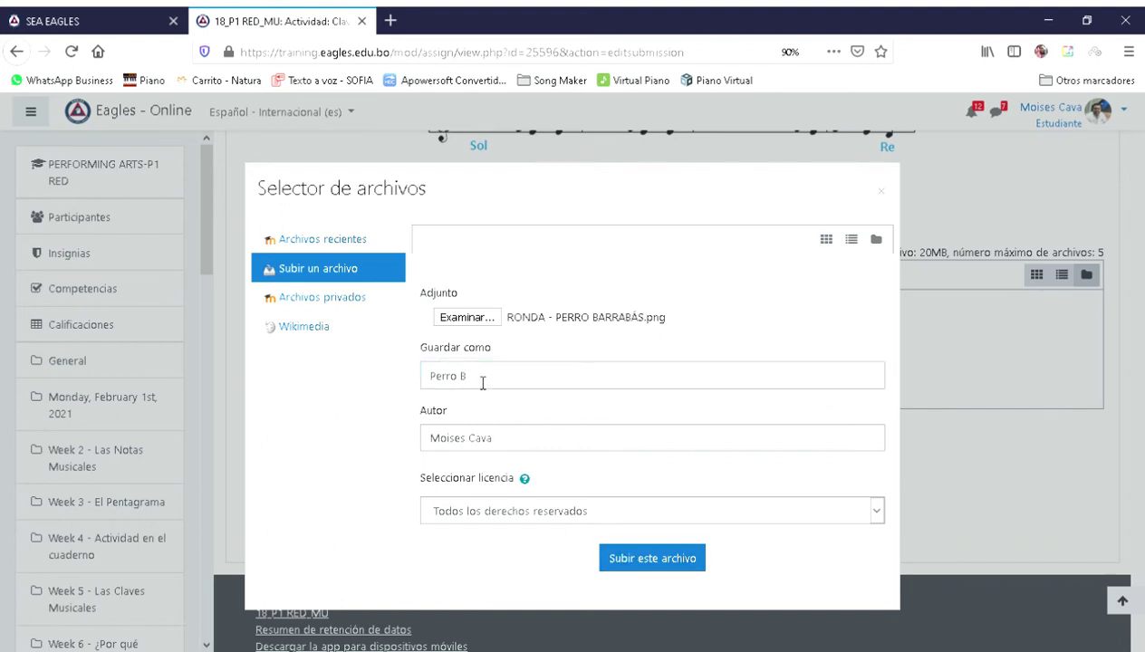
{"action": "left_click", "coordinate": [616, 565]}
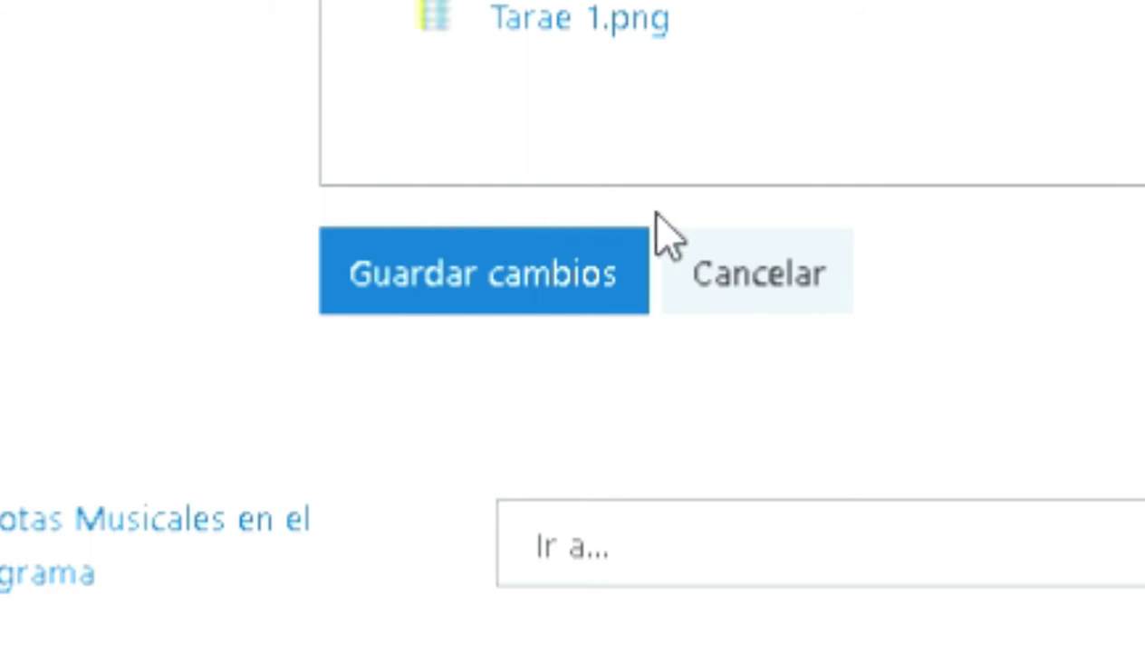
Step: Save the submission with its uploaded files and highlight the error lines on the redirect page
{"action": "left_click", "coordinate": [521, 297]}
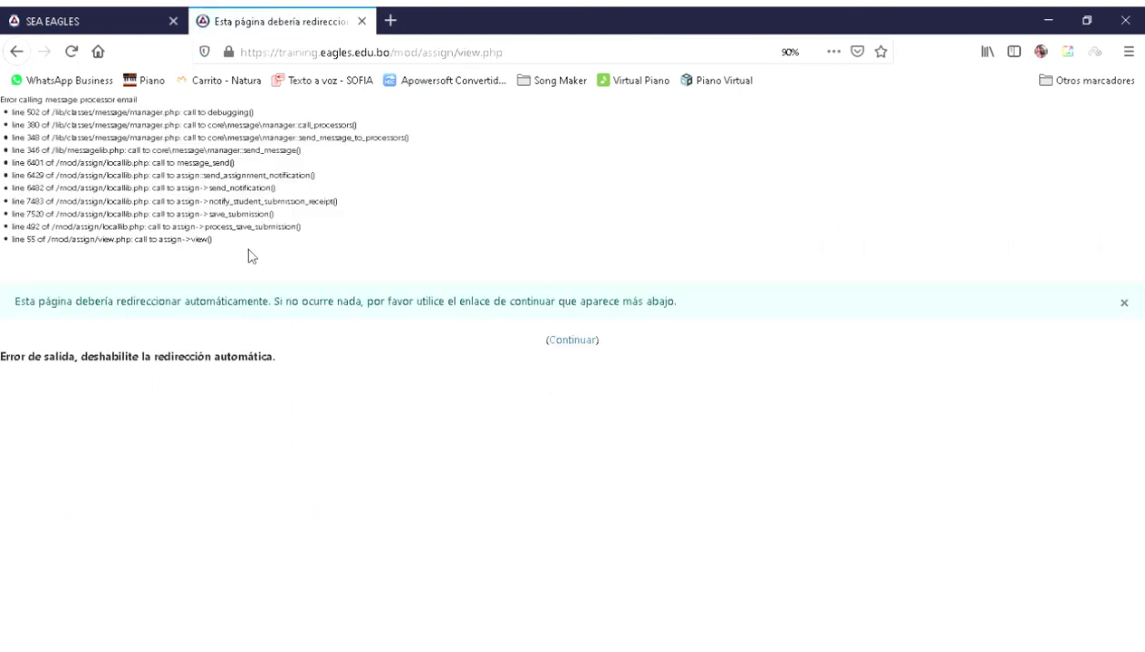
{"action": "mouse_move", "coordinate": [251, 256]}
{"action": "left_mouse_down"}
{"action": "mouse_move", "coordinate": [186, 203]}
{"action": "mouse_move", "coordinate": [2, 98]}
{"action": "left_mouse_up"}
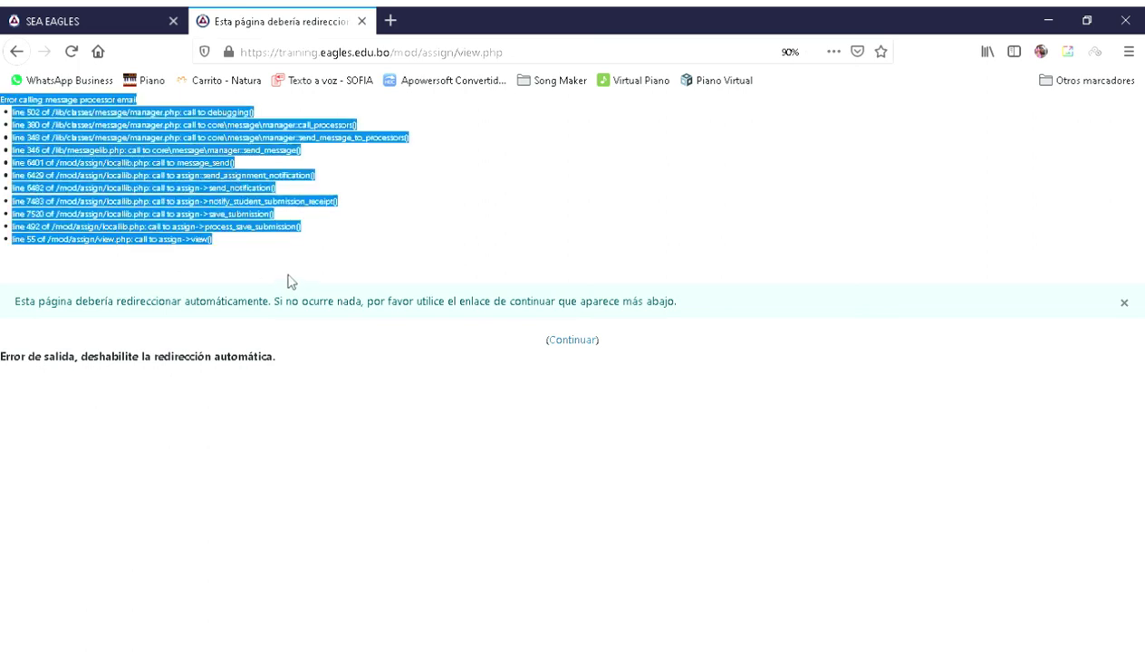
Step: Continue past the redirect error page to the activity and locate its submission status section
{"action": "left_click", "coordinate": [359, 370]}
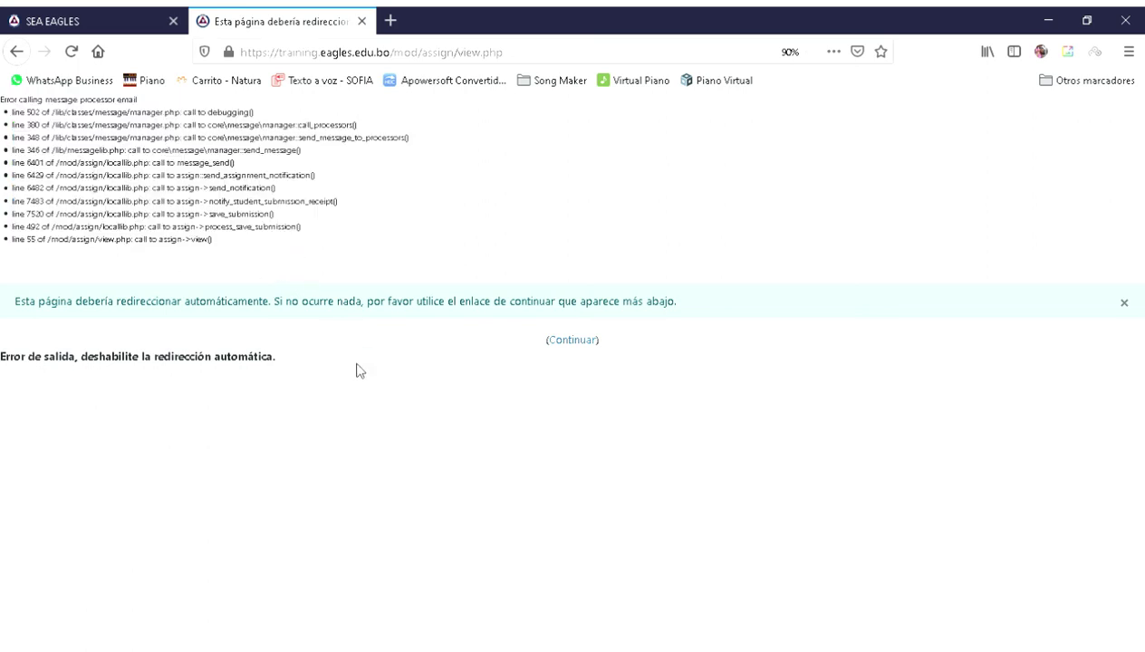
{"action": "left_click", "coordinate": [578, 342]}
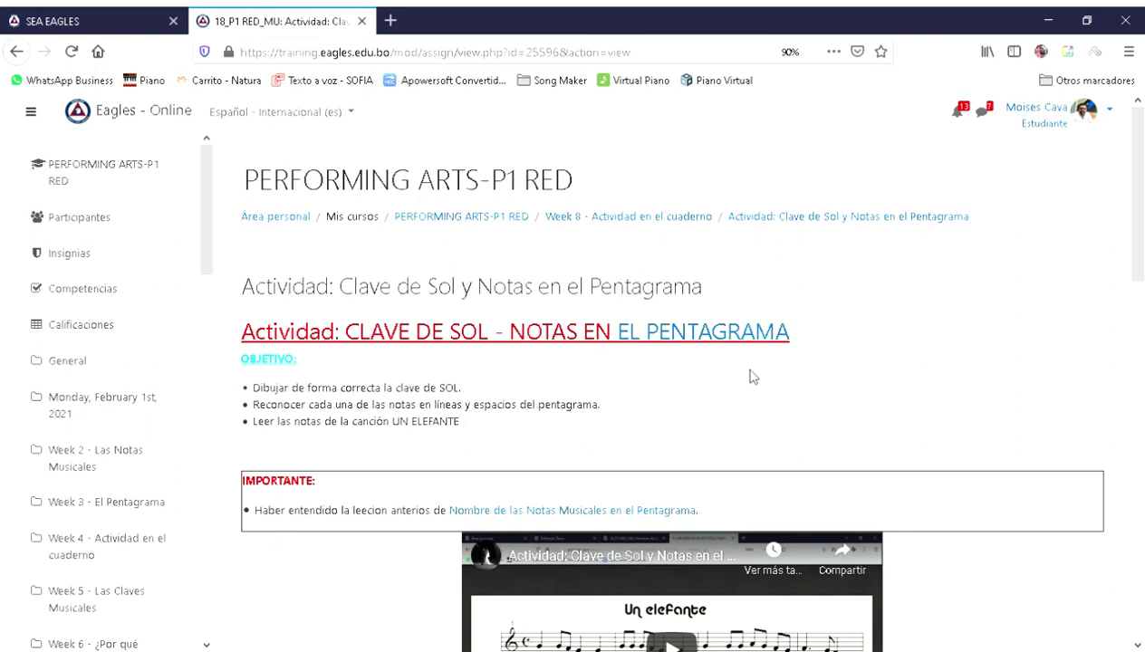
{"action": "scroll", "coordinate": [807, 376], "scroll_direction": "down", "scroll_amount": 2}
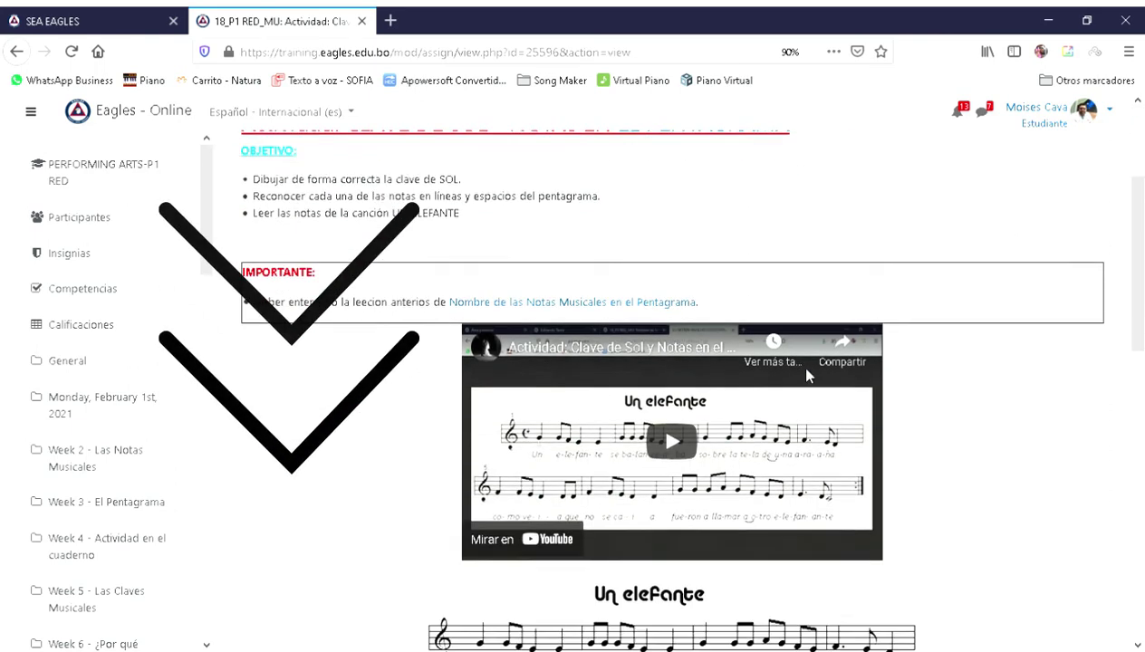
{"action": "scroll", "coordinate": [808, 376], "scroll_direction": "down", "scroll_amount": 4}
{"action": "scroll", "coordinate": [808, 374], "scroll_direction": "down", "scroll_amount": 4}
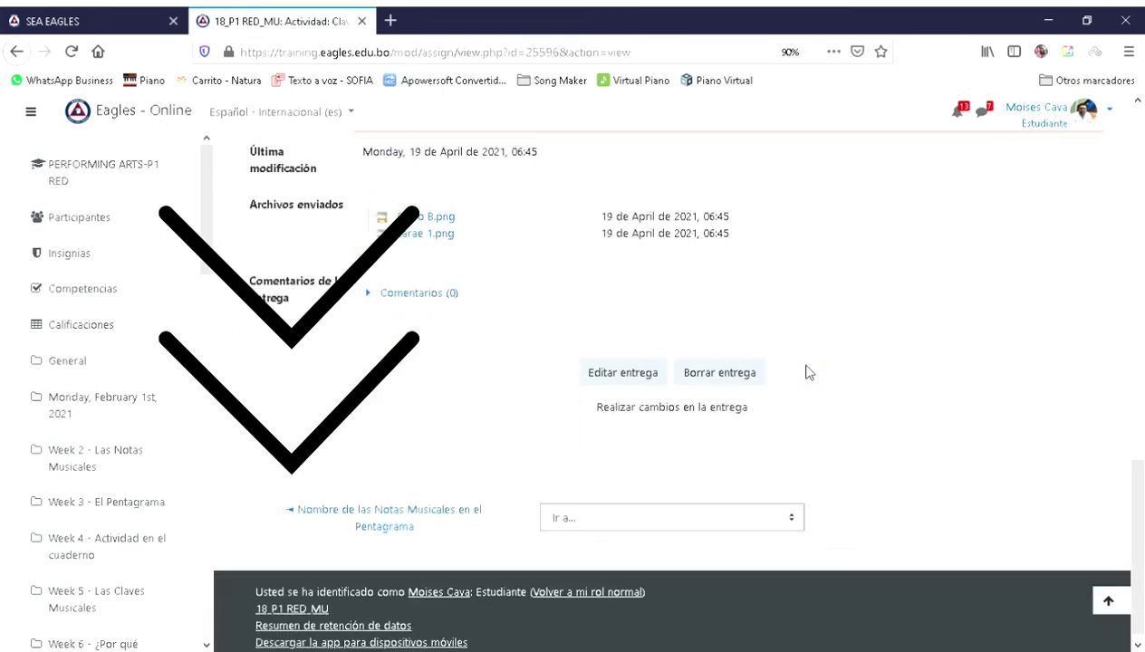
{"action": "scroll", "coordinate": [809, 372], "scroll_direction": "up", "scroll_amount": 4}
{"action": "scroll", "coordinate": [809, 372], "scroll_direction": "down", "scroll_amount": 1}
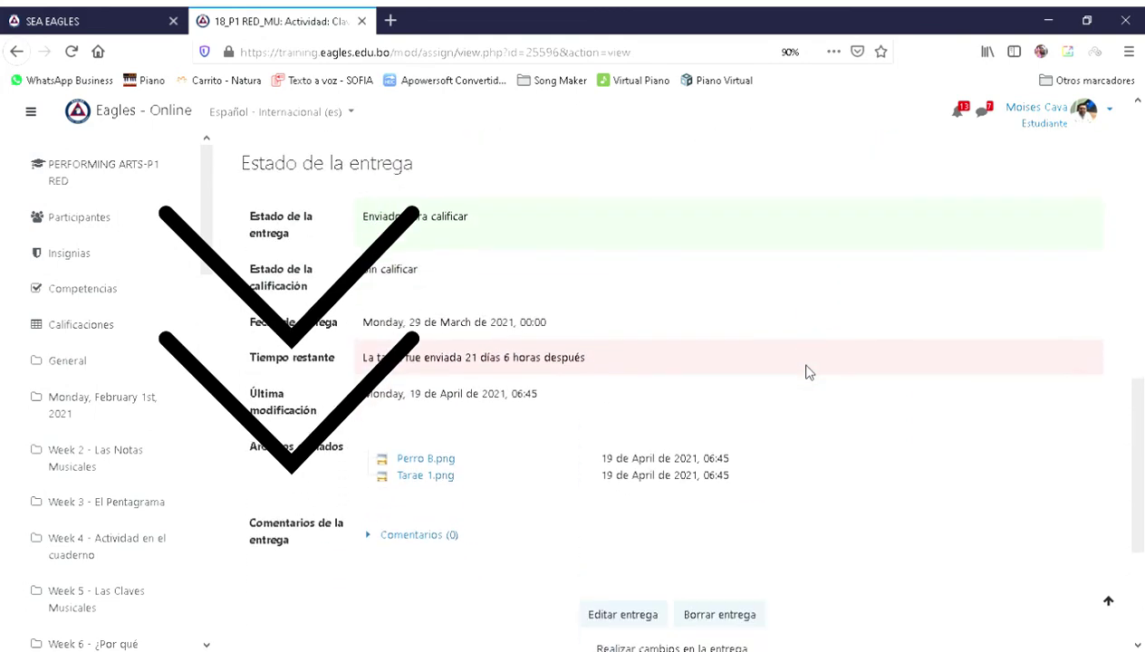
Step: Highlight the submission status heading and its values for submission state, grading state, due date, time remaining and last modification
{"action": "triple_click", "coordinate": [267, 173]}
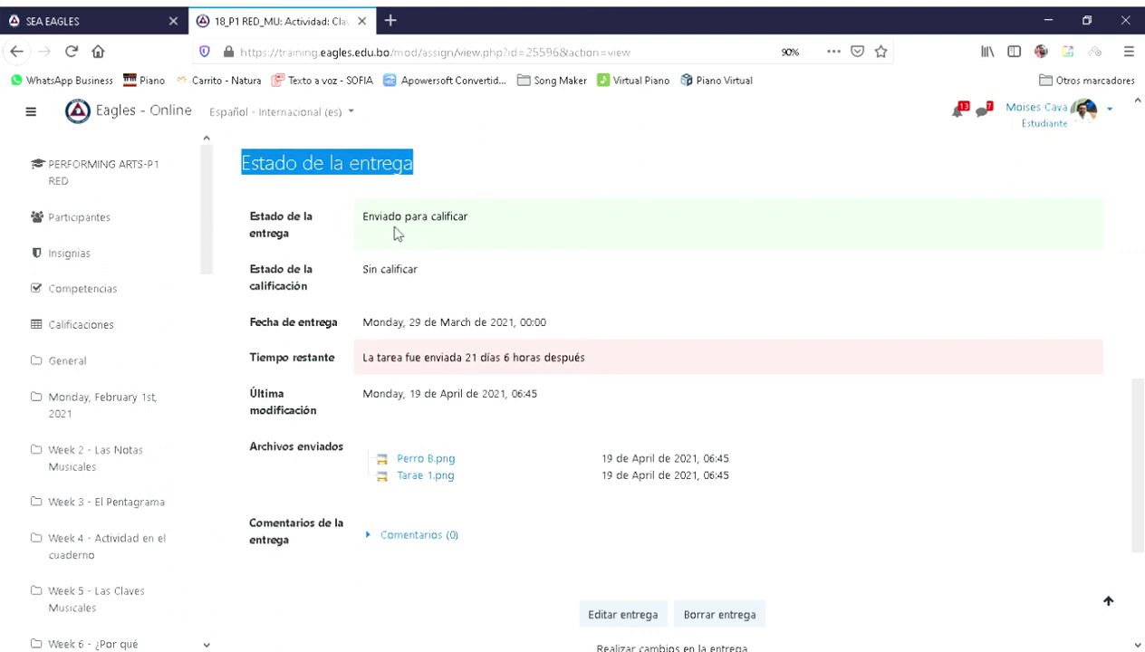
{"action": "left_click_drag", "start_coordinate": [360, 220], "coordinate": [509, 223]}
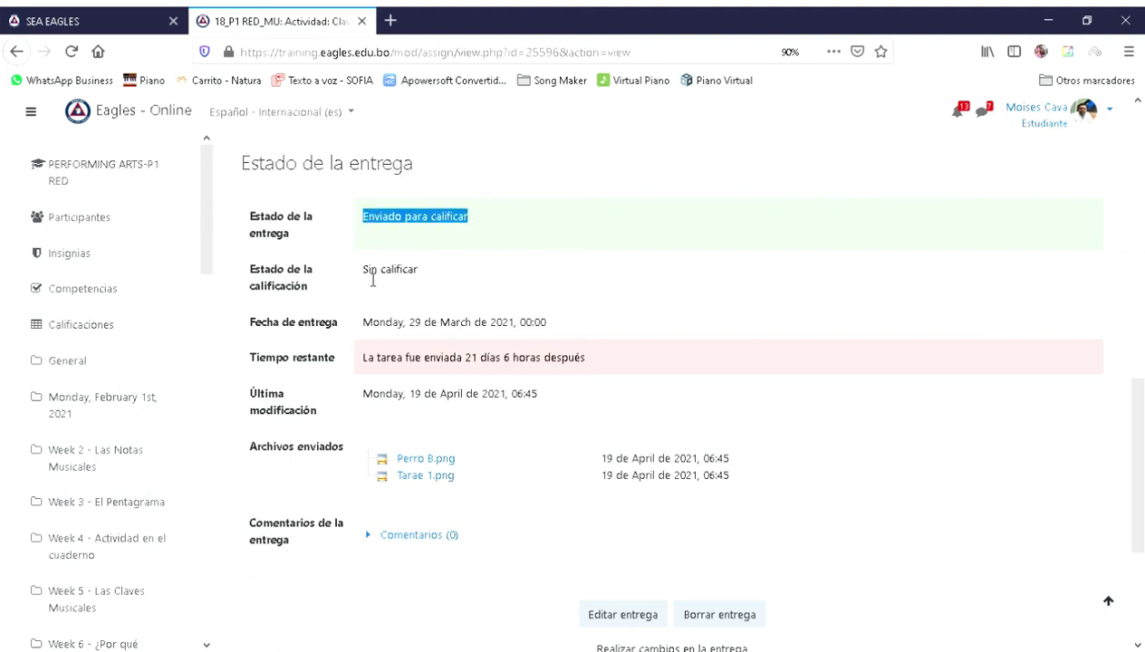
{"action": "left_click_drag", "start_coordinate": [359, 273], "coordinate": [494, 276]}
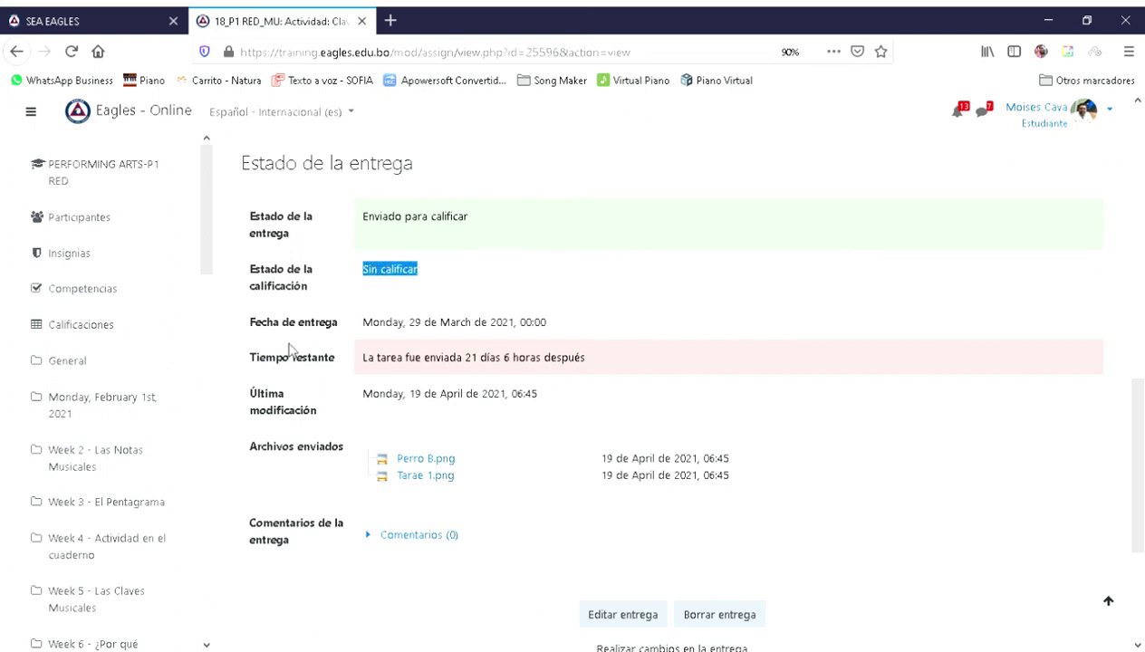
{"action": "left_click_drag", "start_coordinate": [361, 323], "coordinate": [574, 329]}
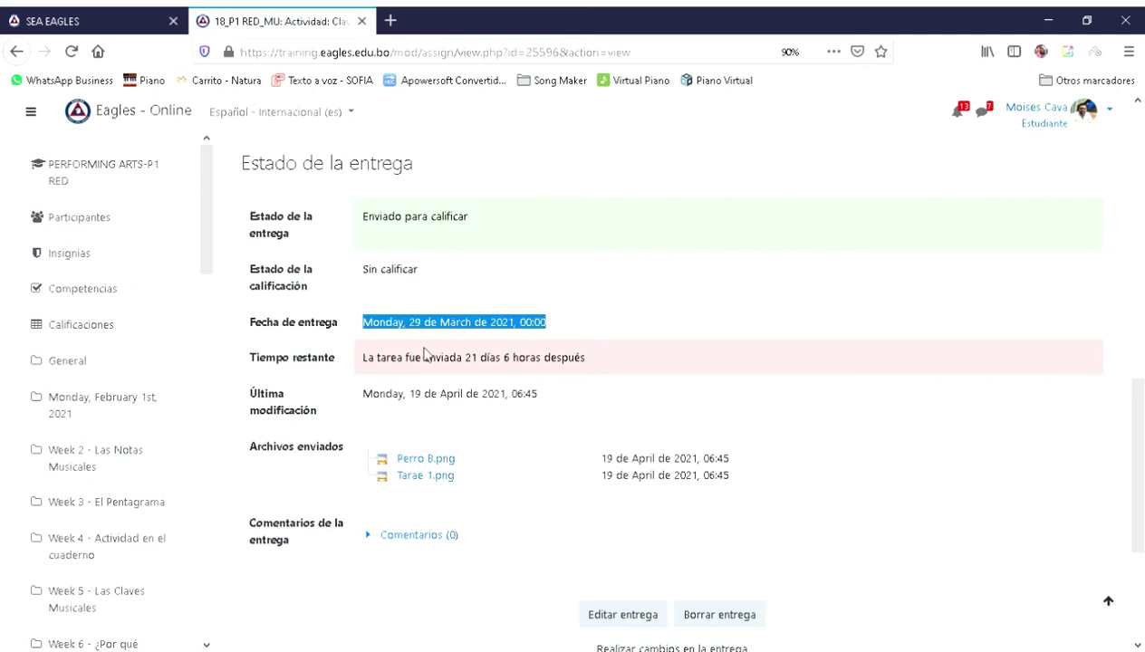
{"action": "left_click_drag", "start_coordinate": [361, 359], "coordinate": [605, 361]}
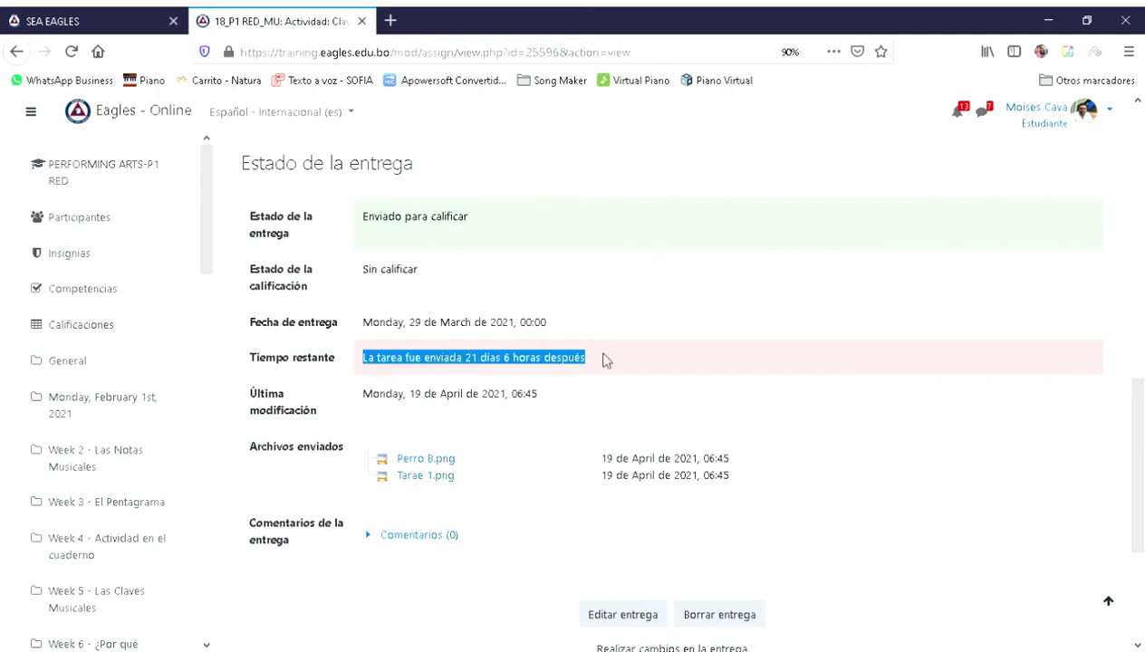
{"action": "left_click", "coordinate": [814, 360]}
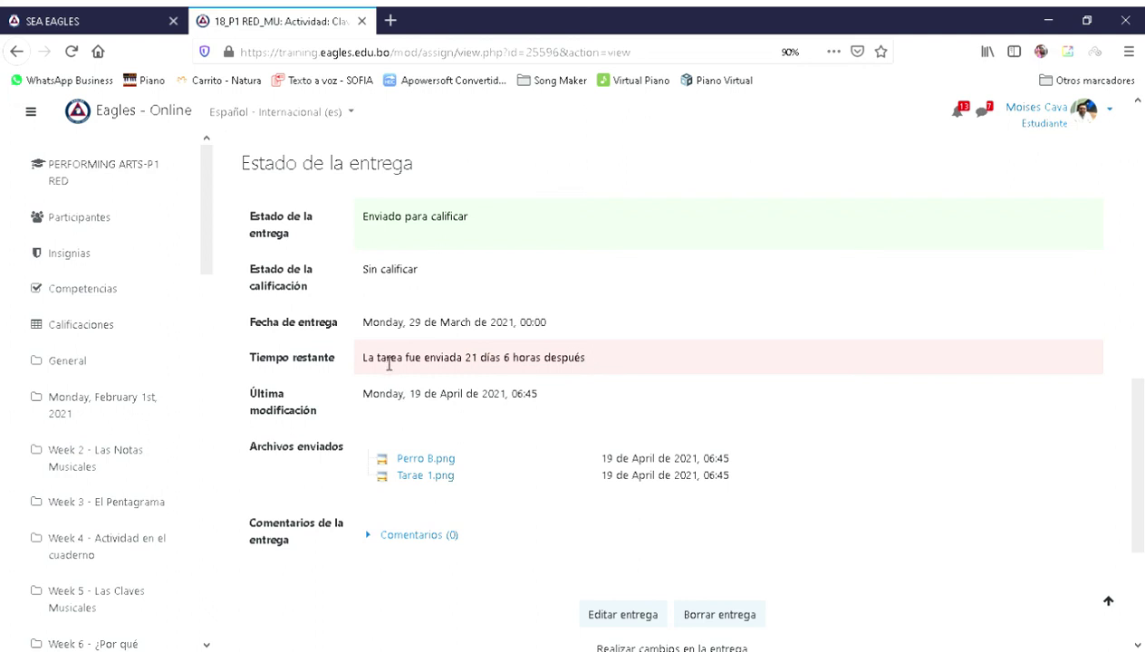
{"action": "left_click_drag", "start_coordinate": [380, 359], "coordinate": [828, 363]}
{"action": "left_click_drag", "start_coordinate": [361, 396], "coordinate": [583, 400]}
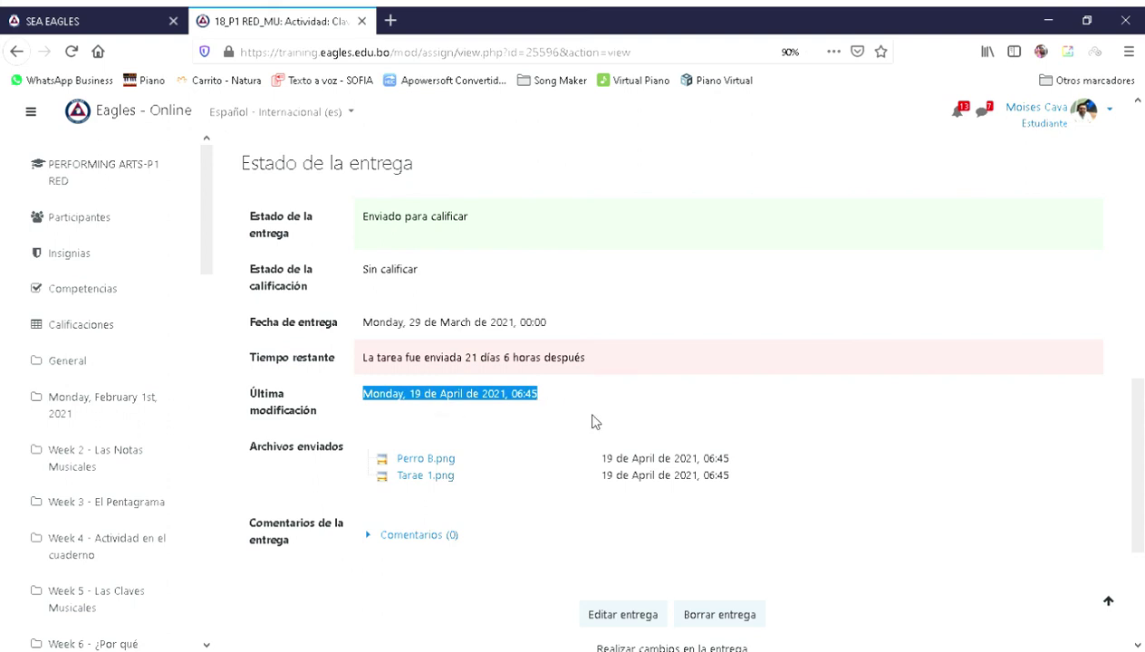
Step: Open the submission for editing, review its uploaded files and cancel without saving changes
{"action": "scroll", "coordinate": [592, 422], "scroll_direction": "down", "scroll_amount": 2}
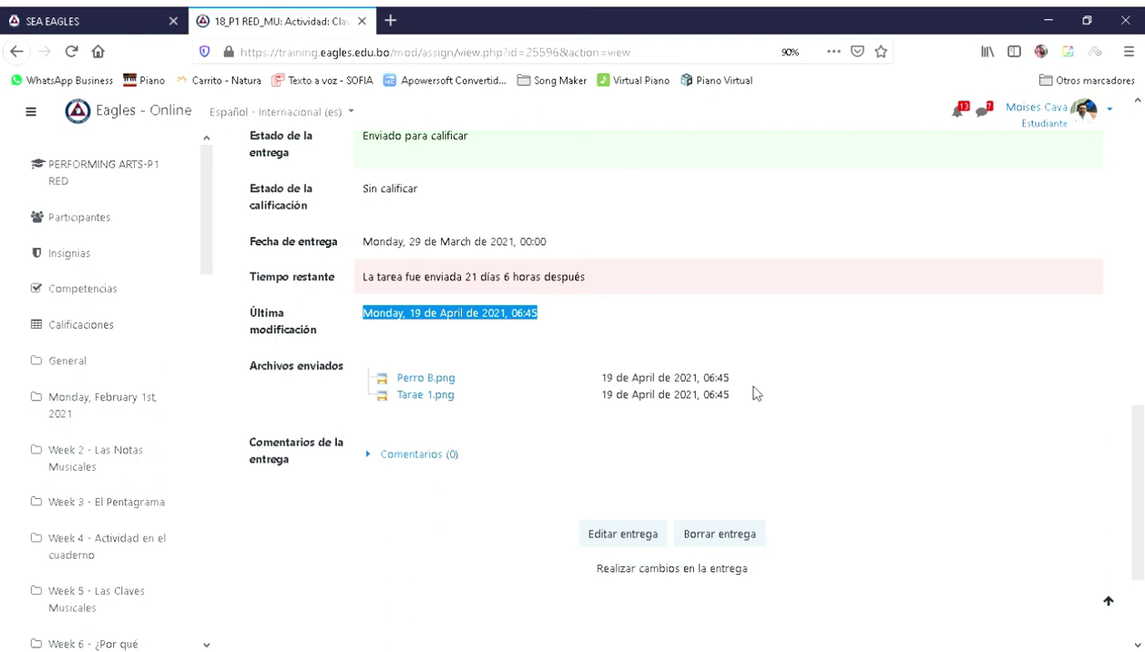
{"action": "scroll", "coordinate": [757, 394], "scroll_direction": "down", "scroll_amount": 3}
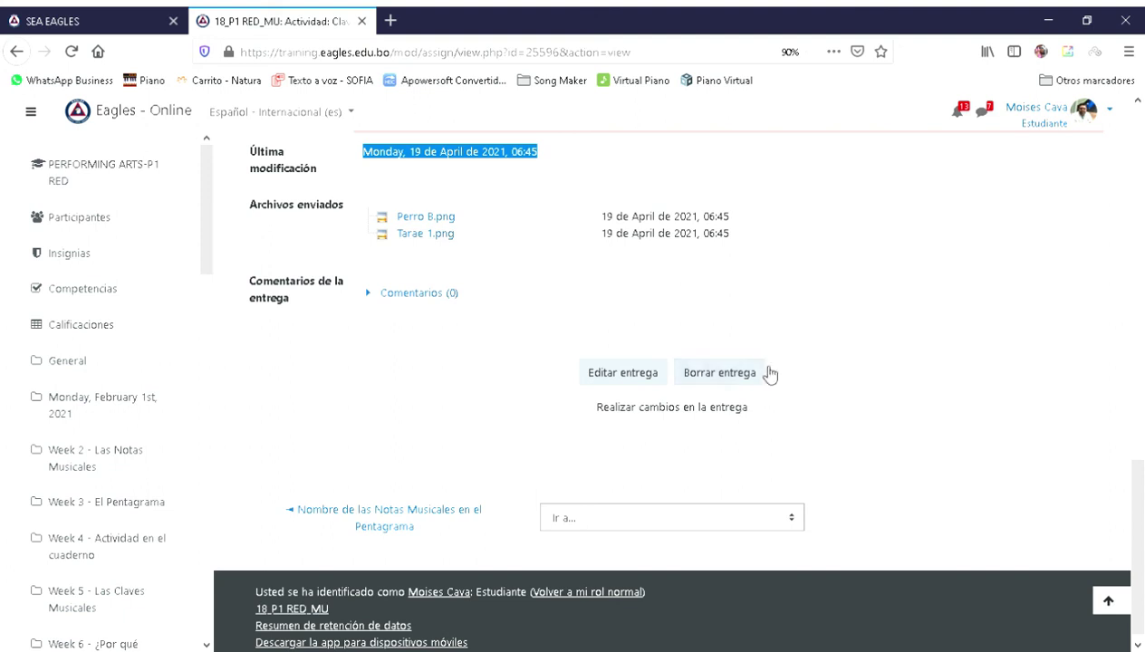
{"action": "left_click", "coordinate": [612, 385]}
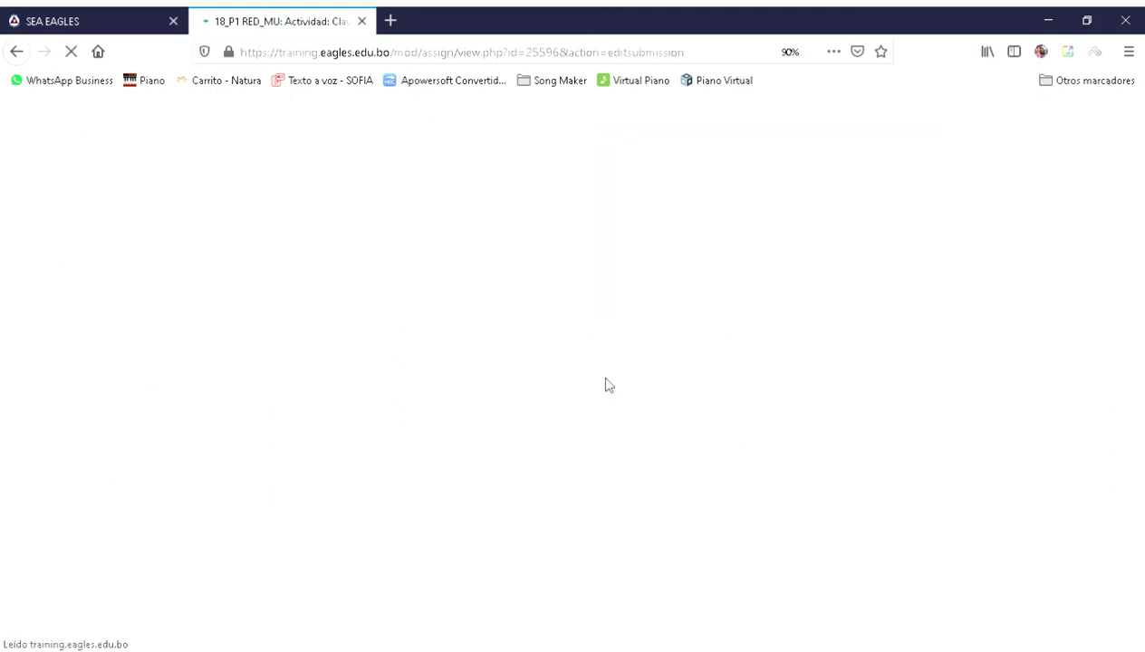
{"action": "scroll", "coordinate": [609, 386], "scroll_direction": "down", "scroll_amount": 6}
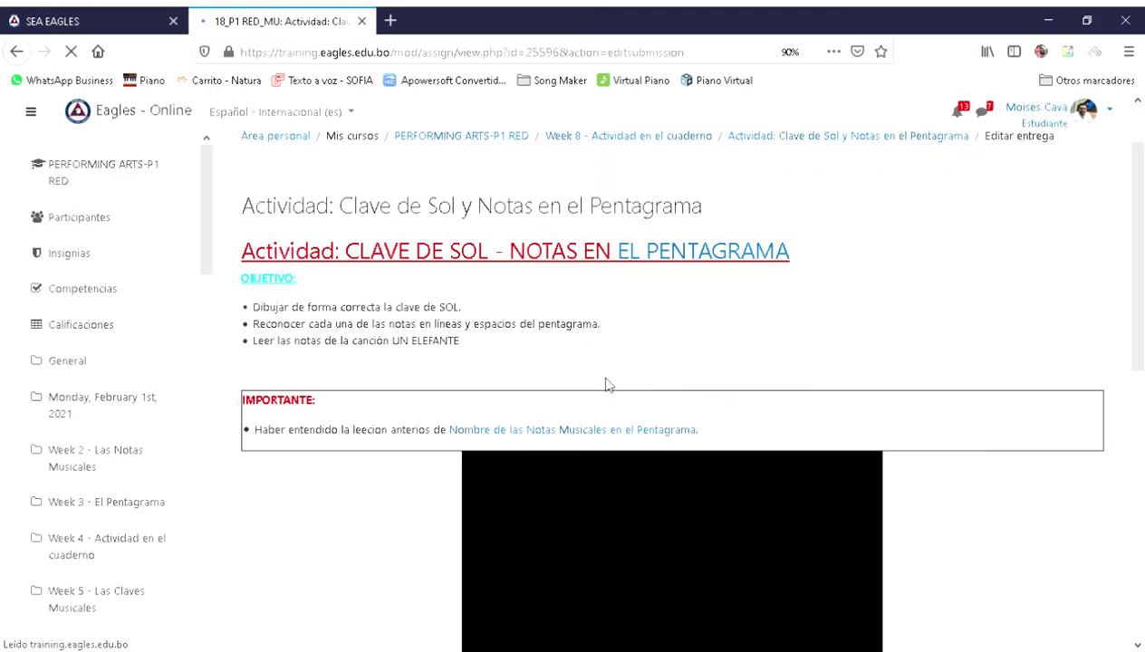
{"action": "scroll", "coordinate": [609, 386], "scroll_direction": "down", "scroll_amount": 2}
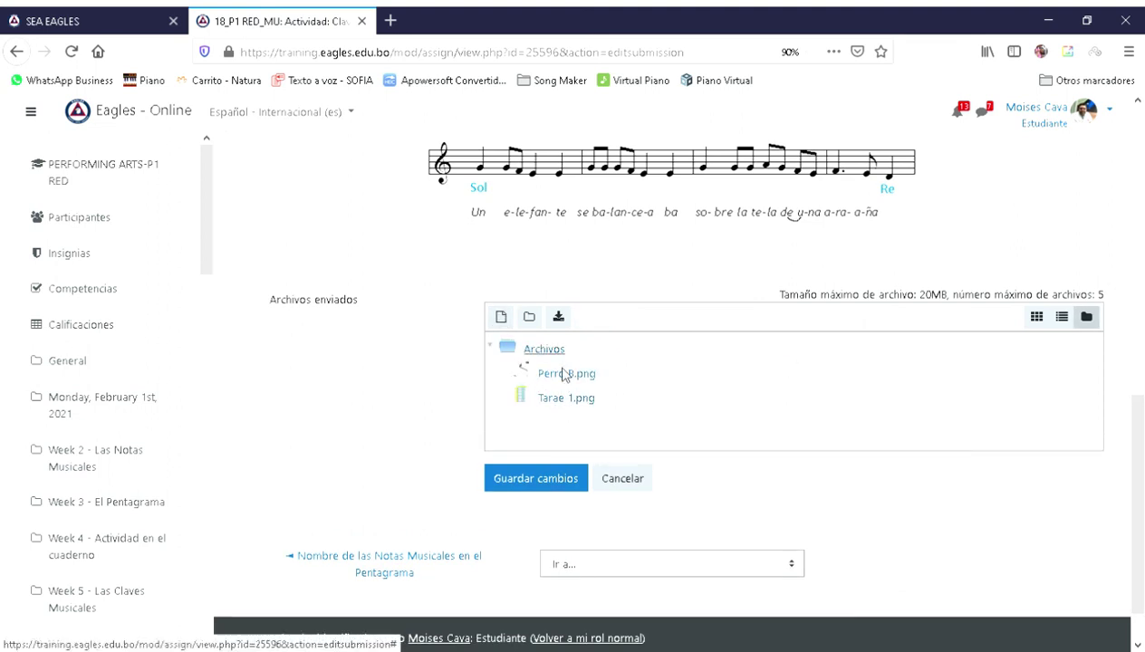
{"action": "left_click", "coordinate": [624, 475]}
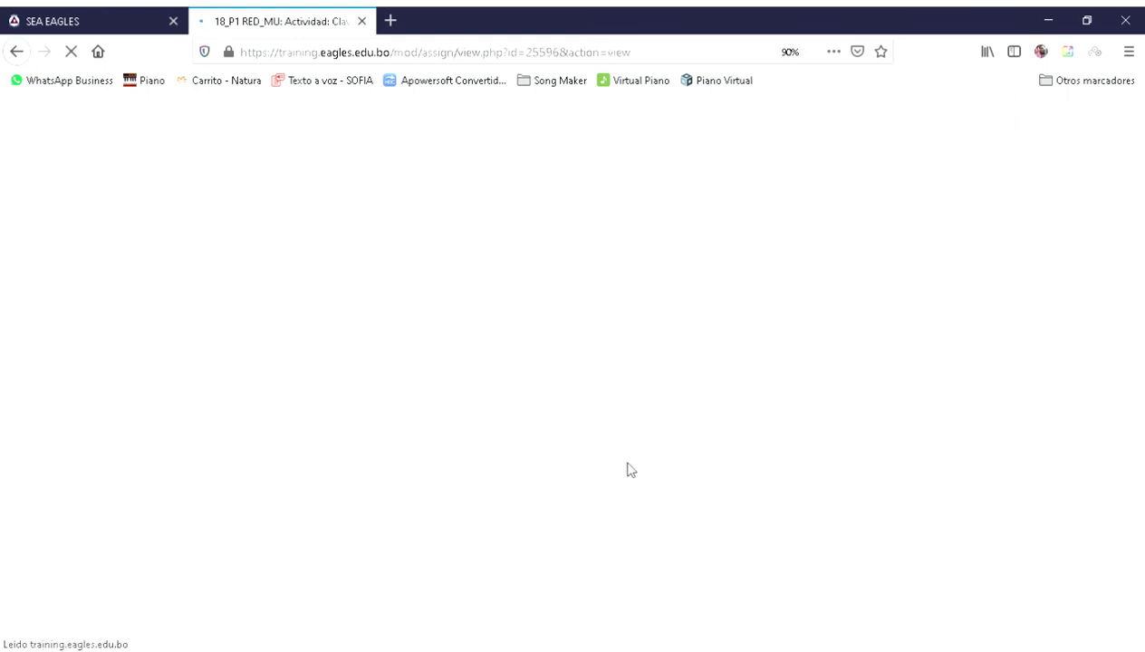
Step: Delete the activity's submission, confirm the removal and check the updated submission status
{"action": "scroll", "coordinate": [634, 465], "scroll_direction": "down", "scroll_amount": 10}
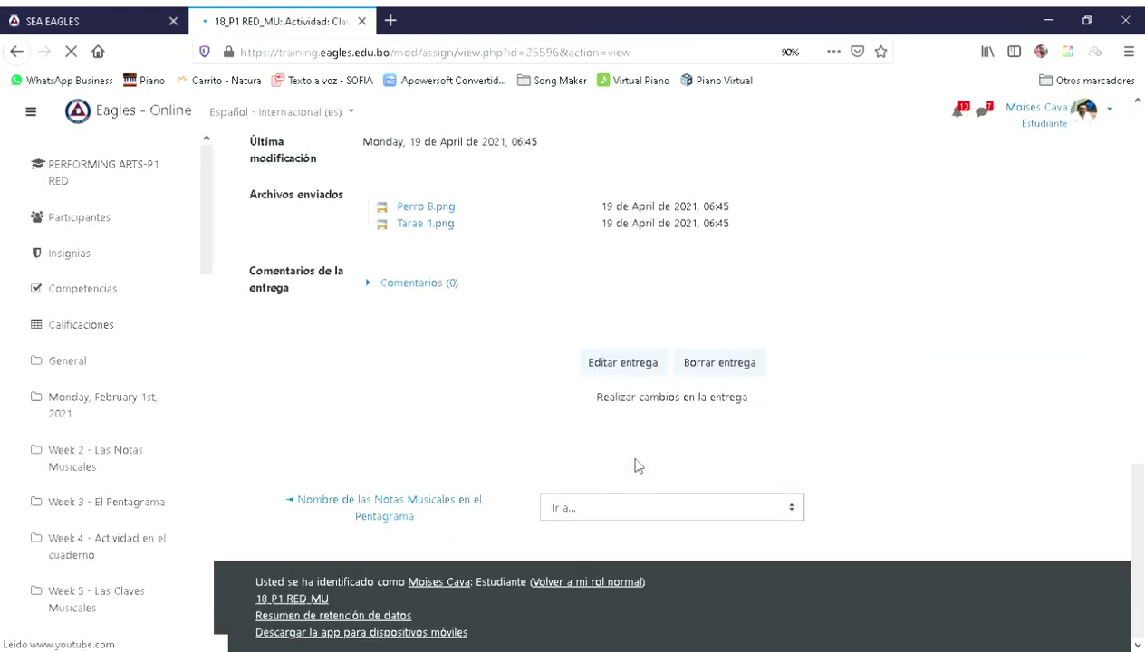
{"action": "left_click", "coordinate": [761, 368]}
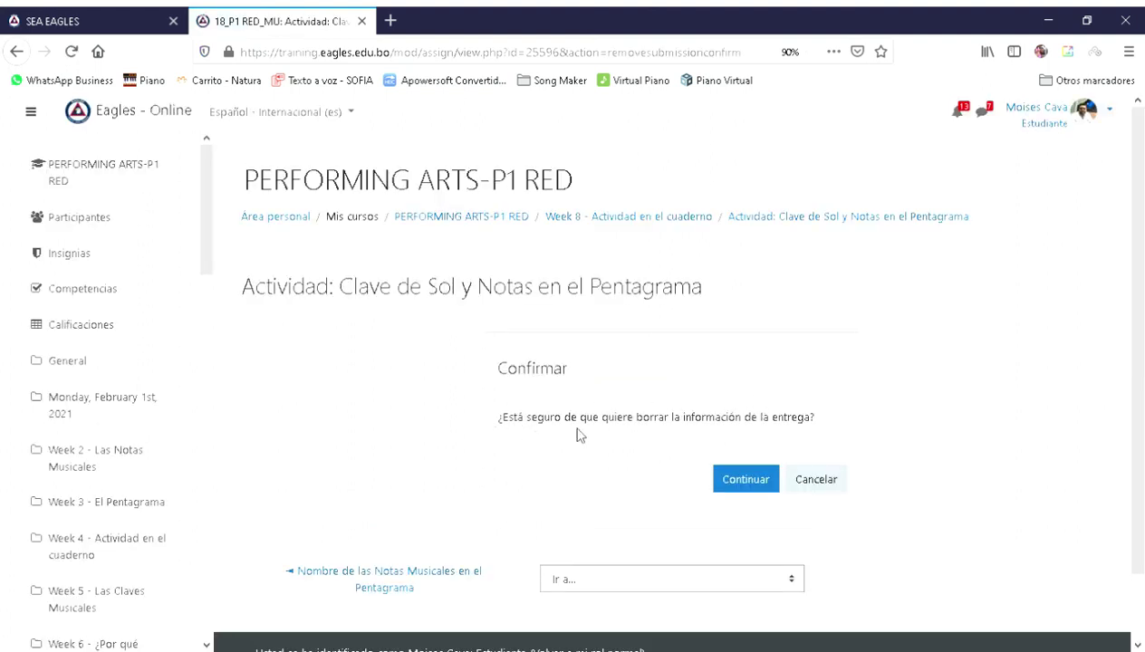
{"action": "scroll", "coordinate": [580, 436], "scroll_direction": "down", "scroll_amount": 2}
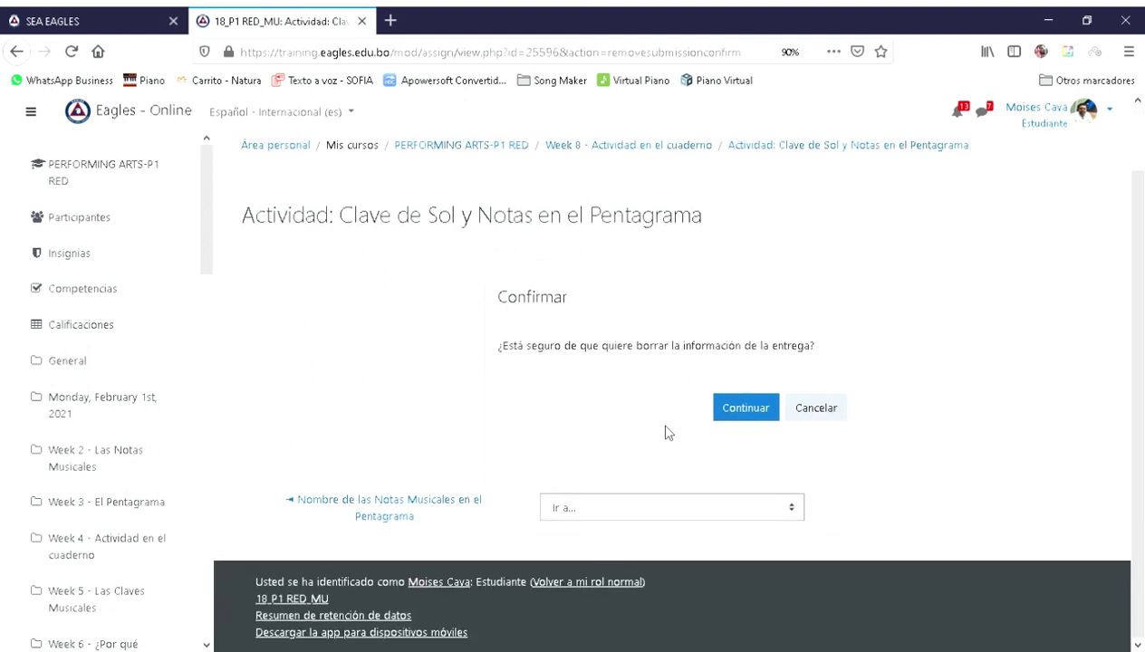
{"action": "left_click", "coordinate": [739, 412]}
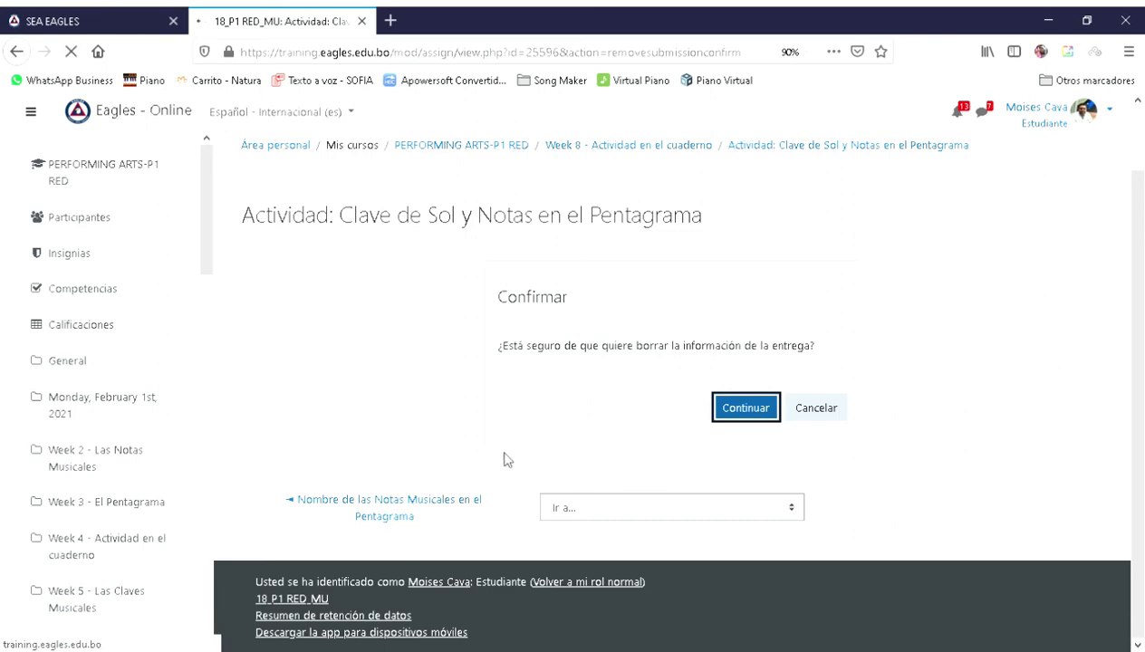
{"action": "scroll", "coordinate": [513, 457], "scroll_direction": "down", "scroll_amount": 10}
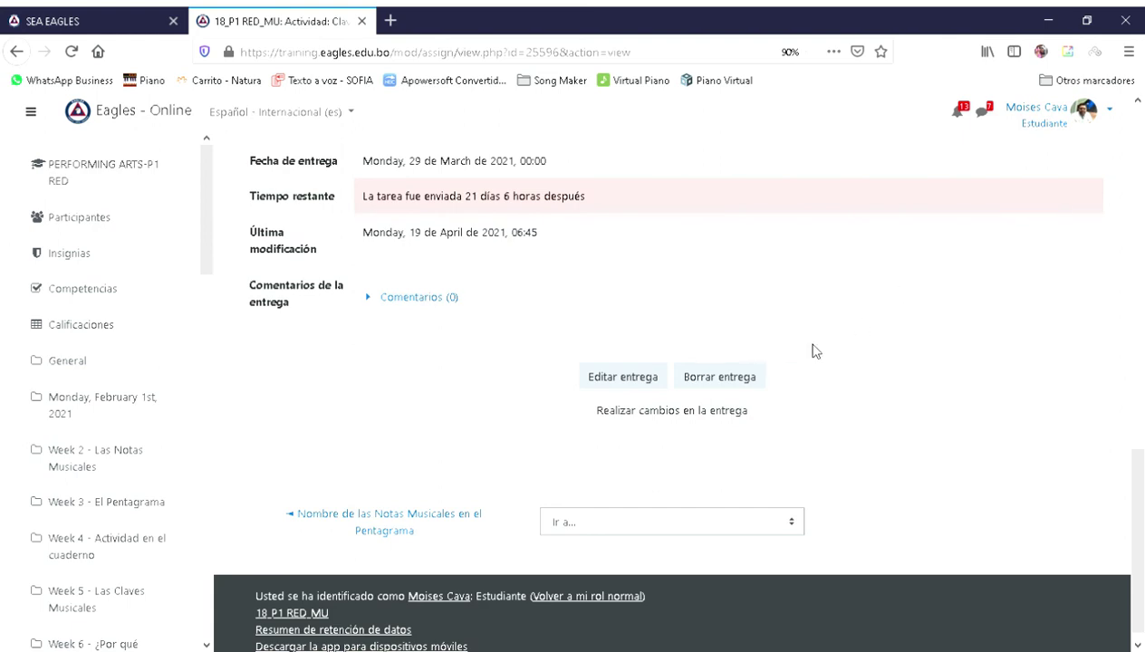
{"action": "scroll", "coordinate": [813, 352], "scroll_direction": "up", "scroll_amount": 10}
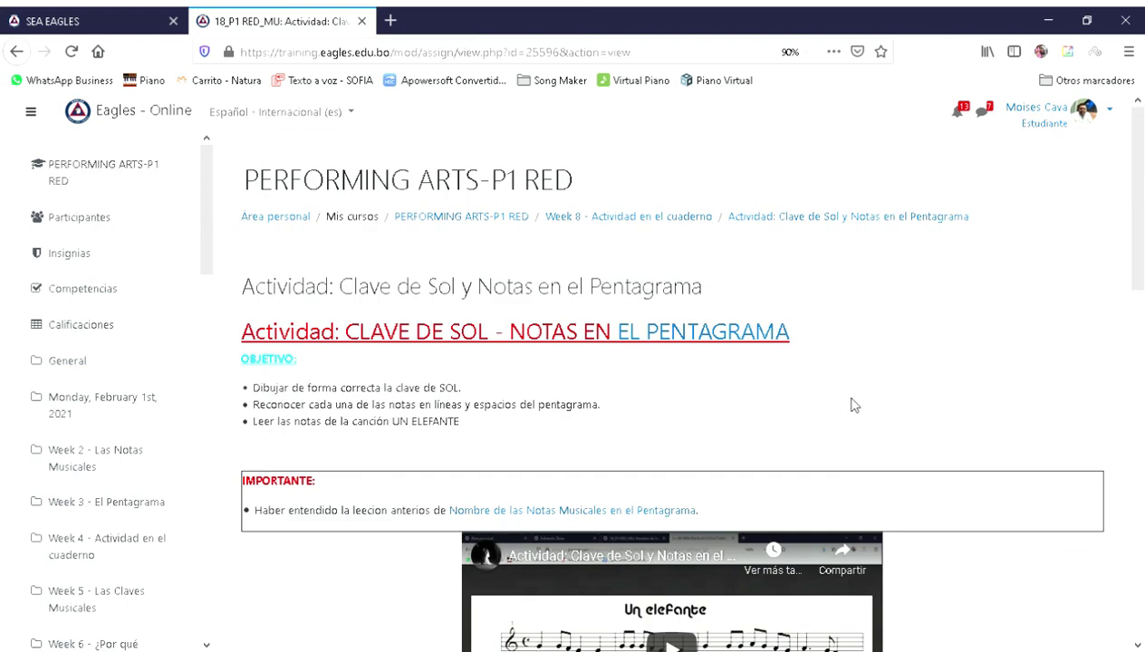